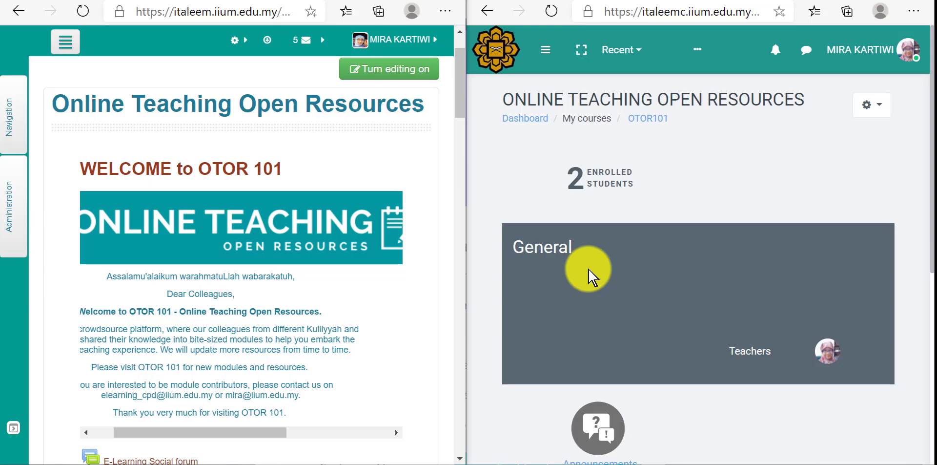
# Step: Enlarge the window of the old OTOR 101 course site and start a backup of the course
pyautogui.click(434, 0)
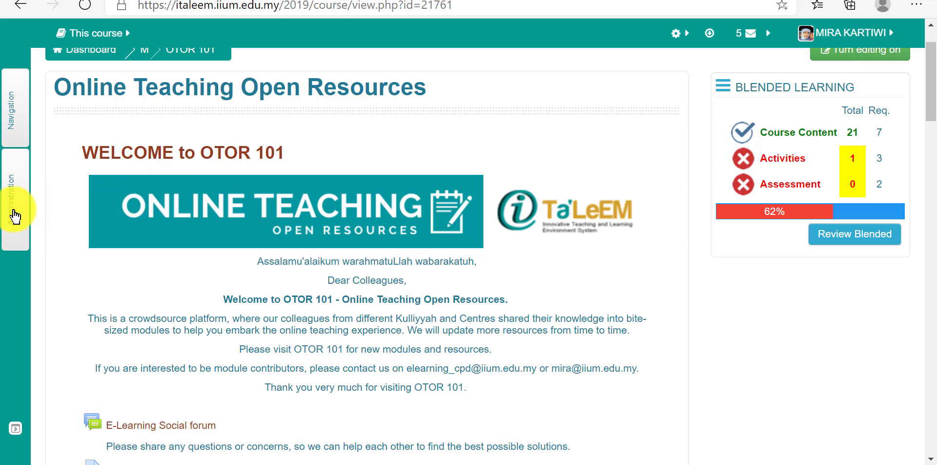
pyautogui.click(15, 215)
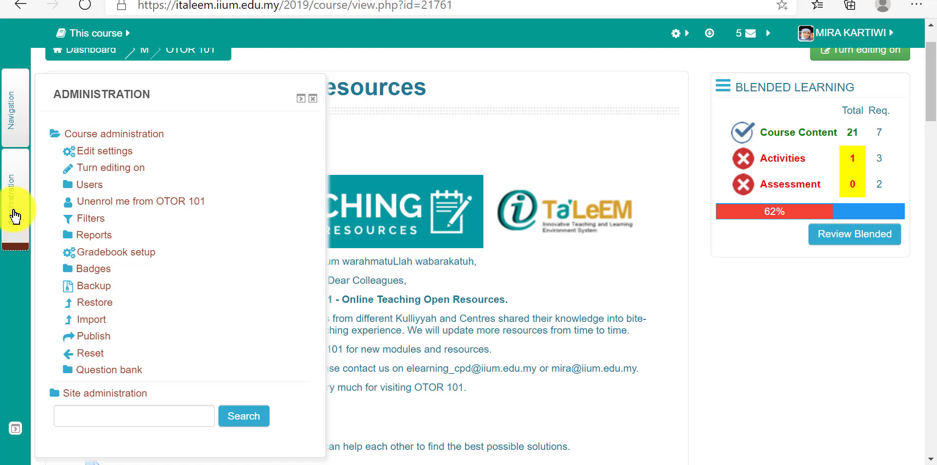
pyautogui.click(85, 288)
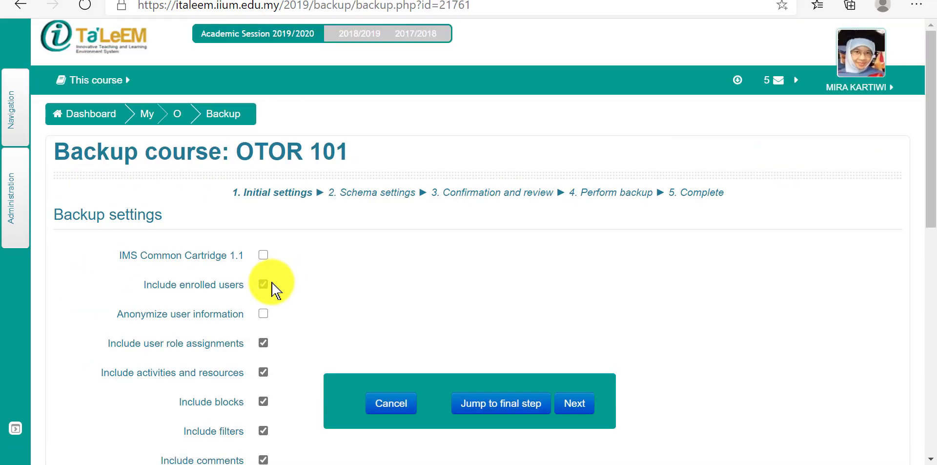
# Step: Exclude enrolled users, blocks, filters and calendar events from the backup, and proceed to the schema settings
pyautogui.click(261, 287)
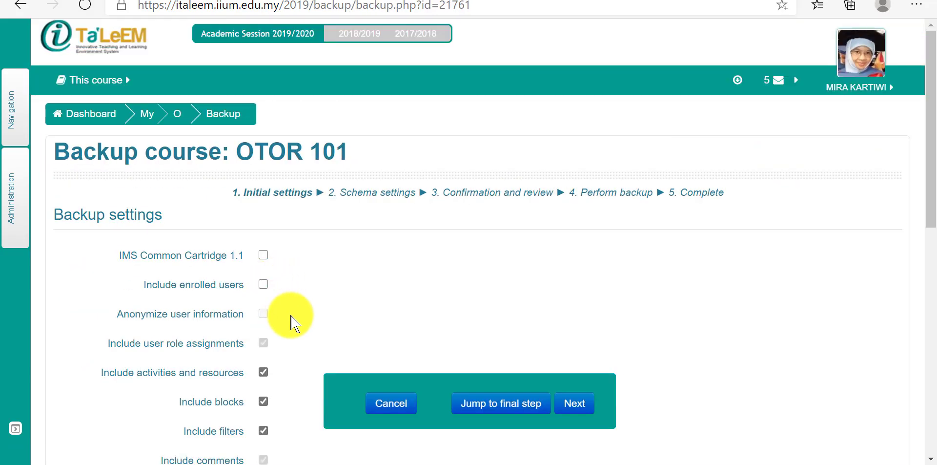
pyautogui.scroll(-4, 293, 323)
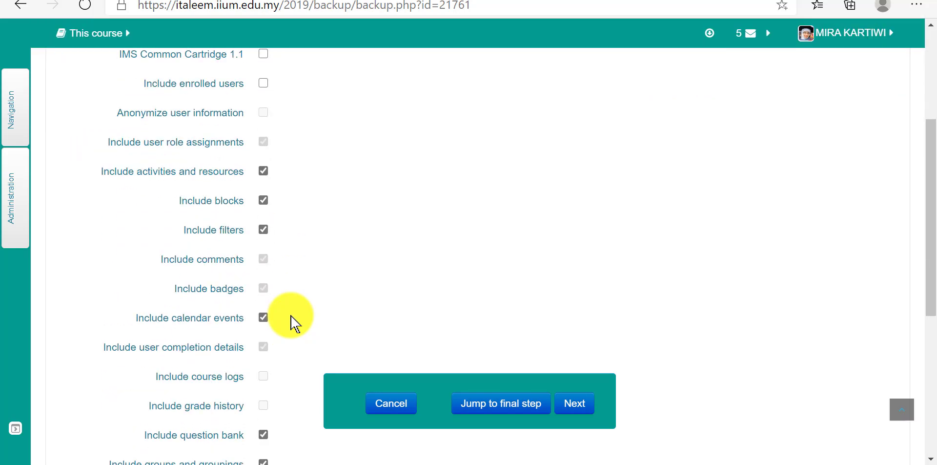
pyautogui.click(264, 202)
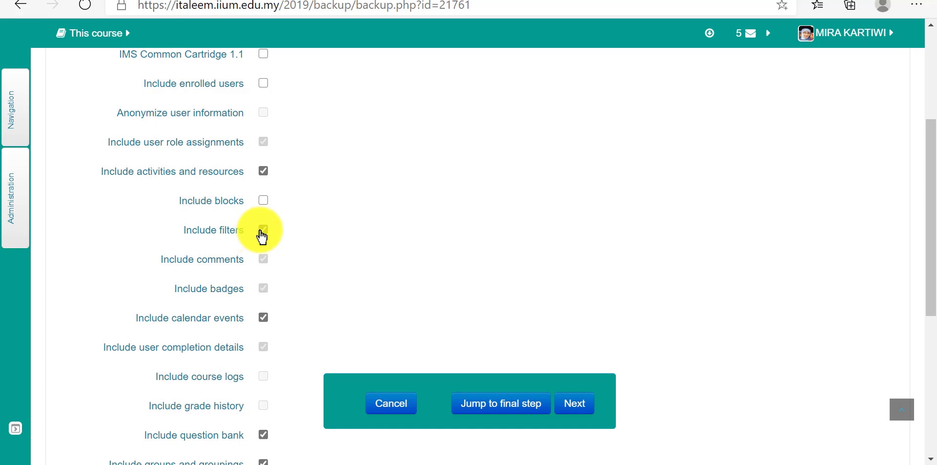
pyautogui.click(263, 230)
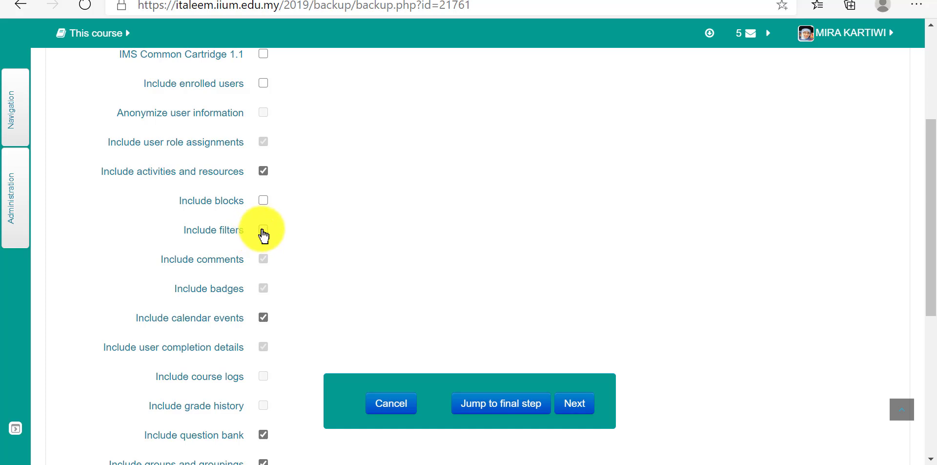
pyautogui.click(264, 324)
pyautogui.scroll(-3, 264, 327)
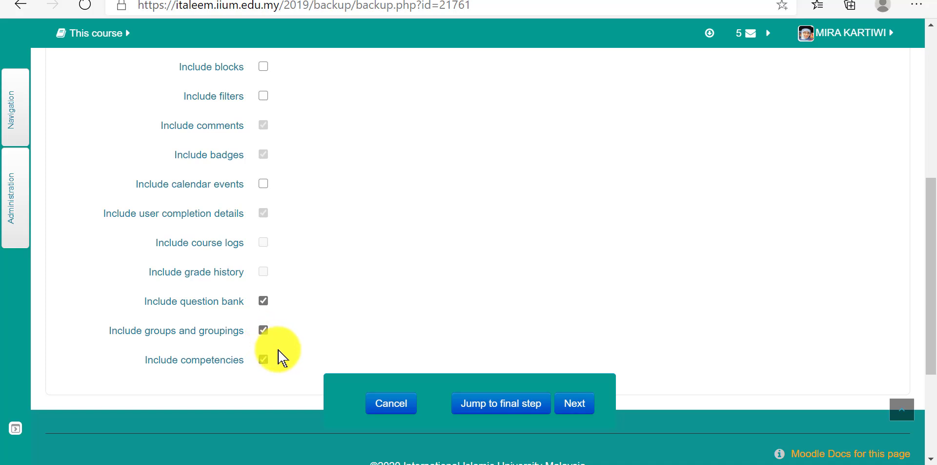
pyautogui.click(580, 403)
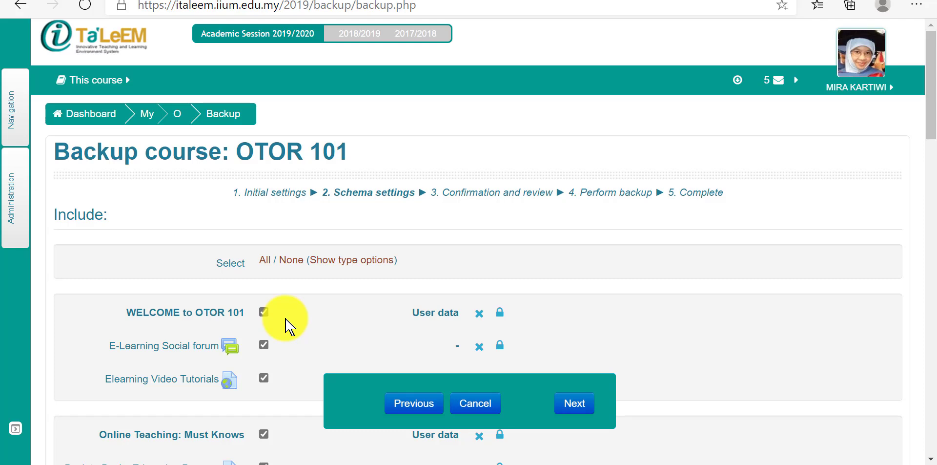
# Step: Review the course sections in the backup schema, keep all of them including iTa'LeEM selected, and proceed to the confirmation stage
pyautogui.scroll(-7, 286, 321)
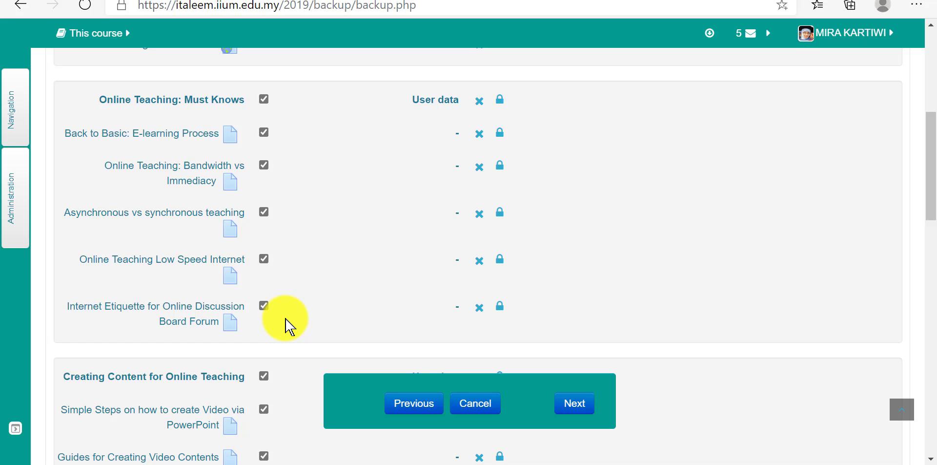
pyautogui.scroll(-4, 287, 320)
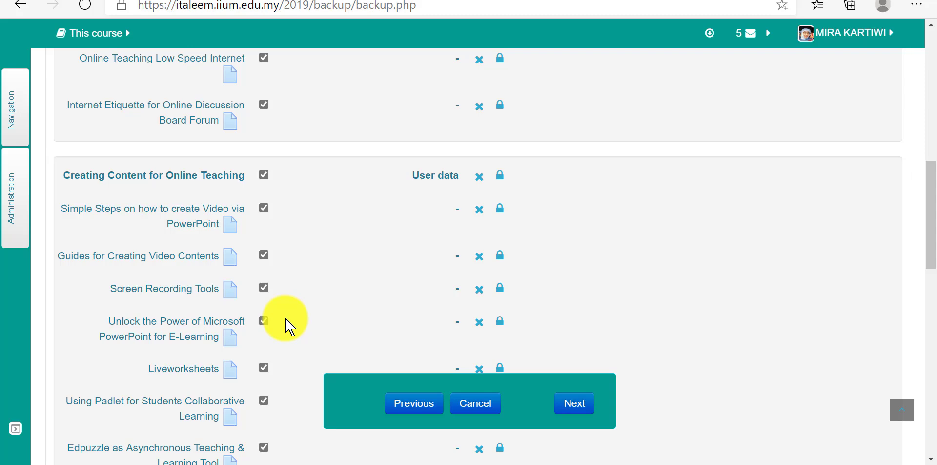
pyautogui.scroll(-5, 286, 326)
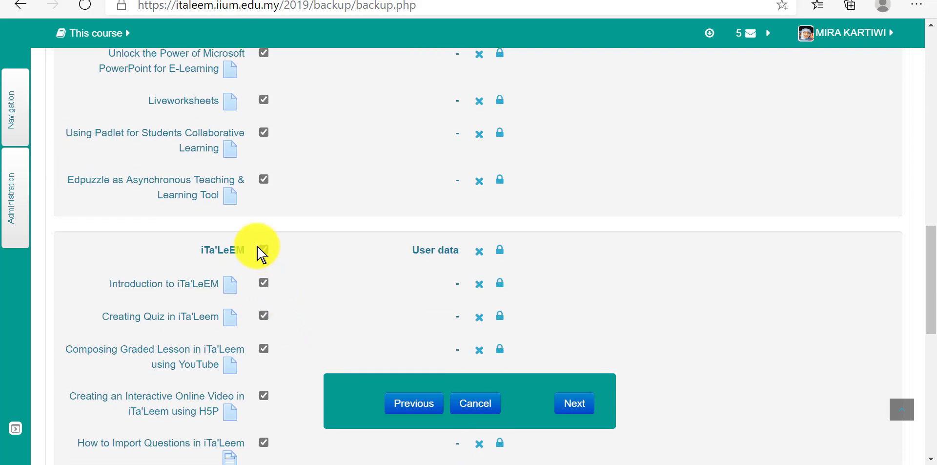
pyautogui.click(264, 250)
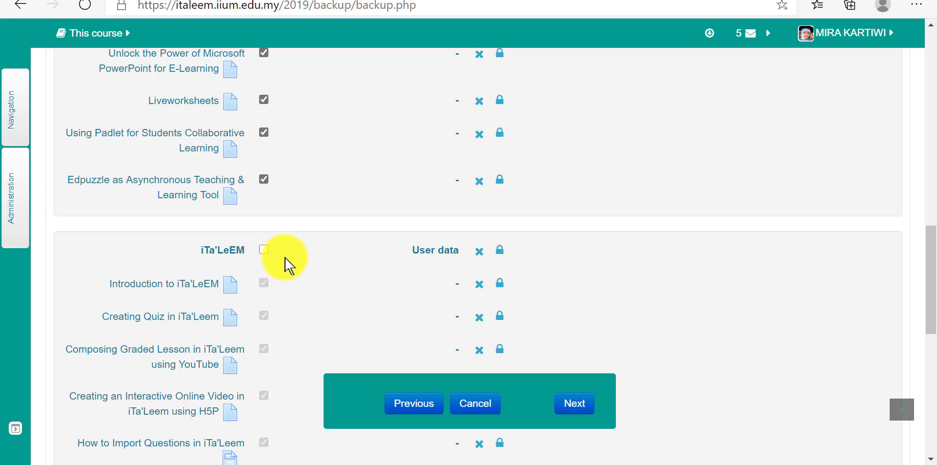
pyautogui.click(264, 249)
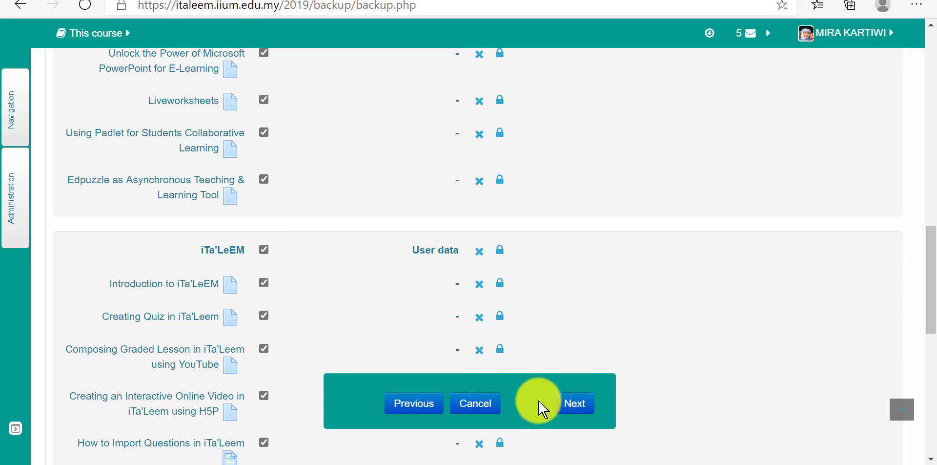
pyautogui.click(577, 411)
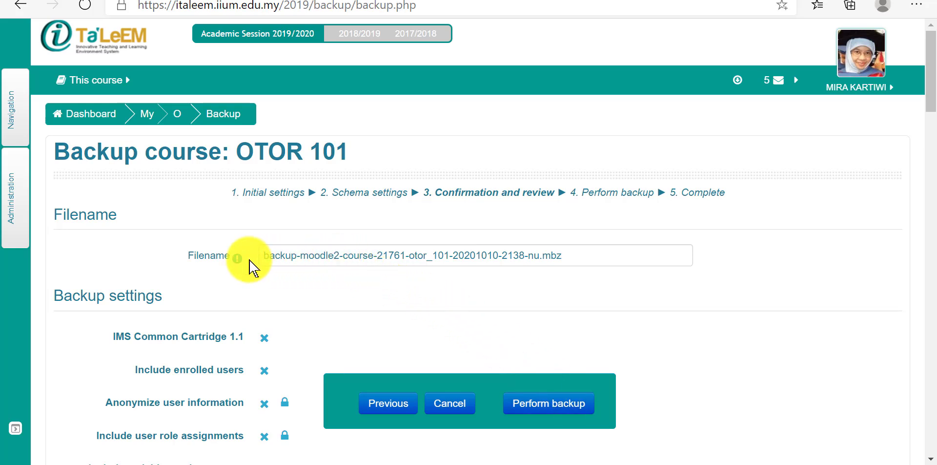
# Step: Replace the "backup" prefix of the backup filename with "allsections" and perform the backup
pyautogui.click(337, 257)
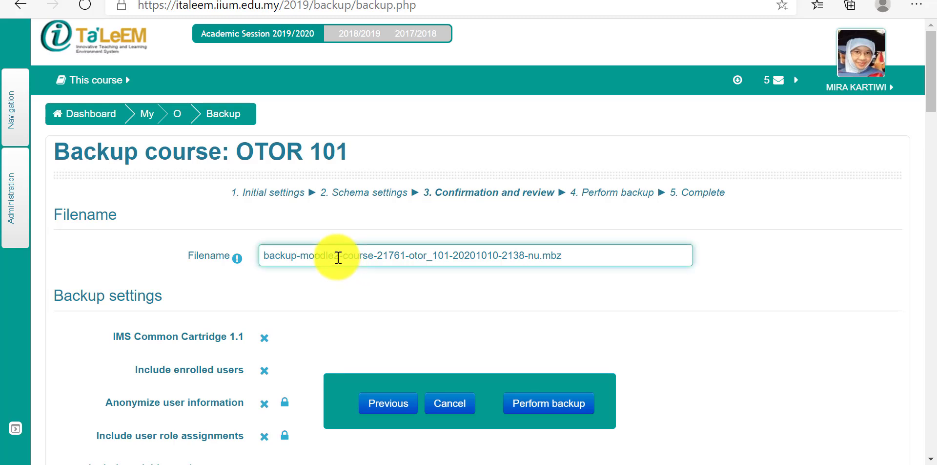
pyautogui.moveTo(298, 256); pyautogui.dragTo(259, 256)
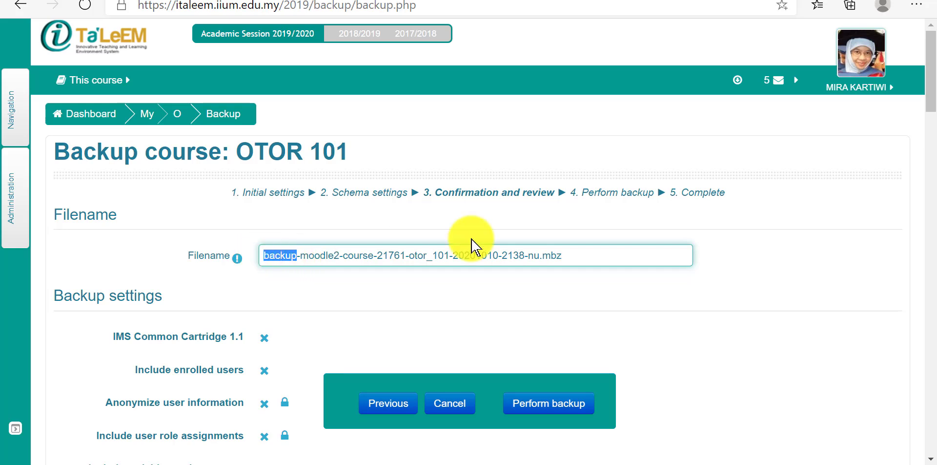
pyautogui.write('allsections')
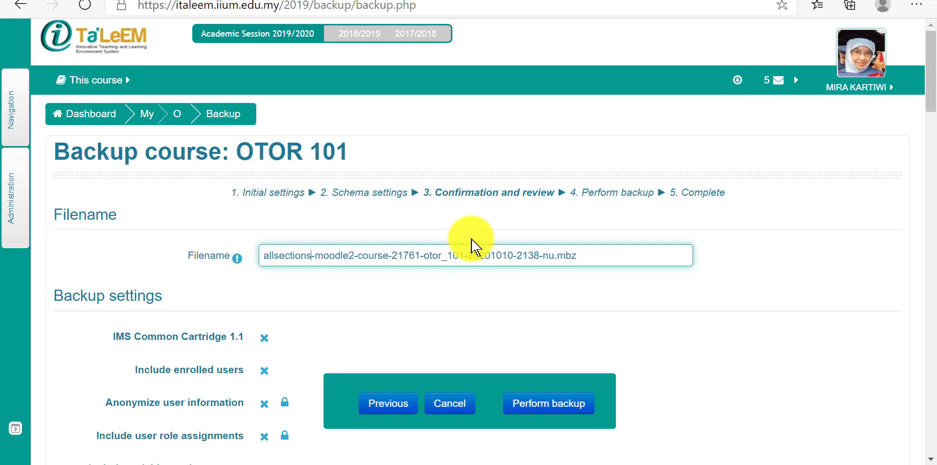
pyautogui.scroll(-7, 532, 303)
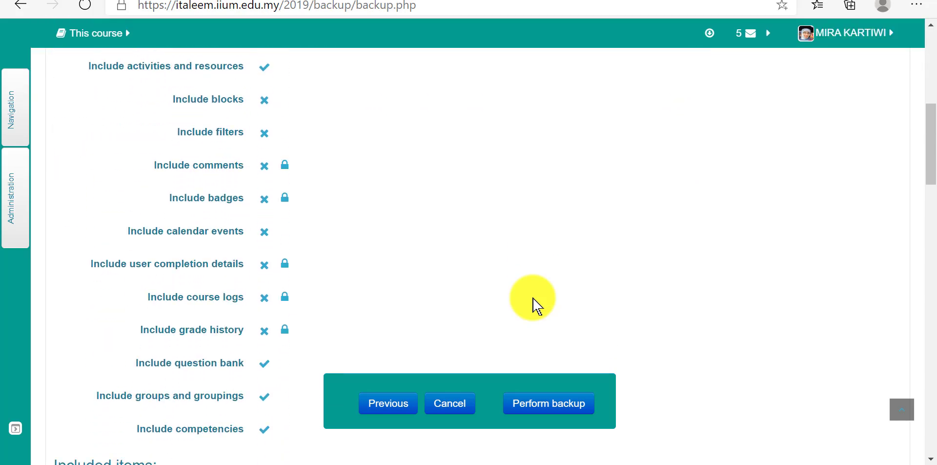
pyautogui.scroll(-8, 535, 300)
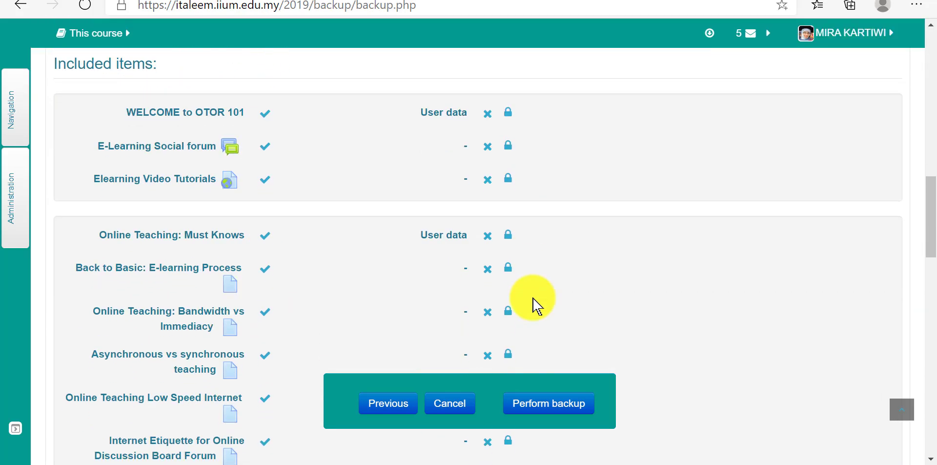
pyautogui.click(556, 410)
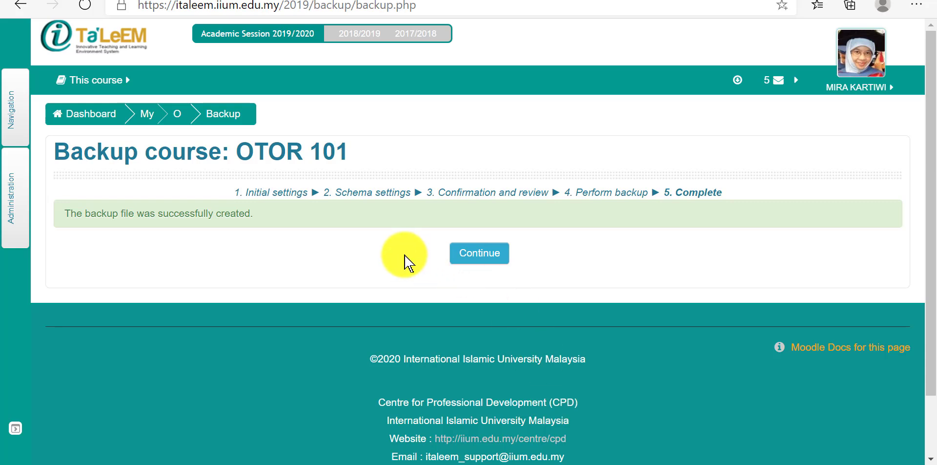
# Step: Continue to the list of backup files and download the allsections backup from the user private backup area
pyautogui.click(479, 262)
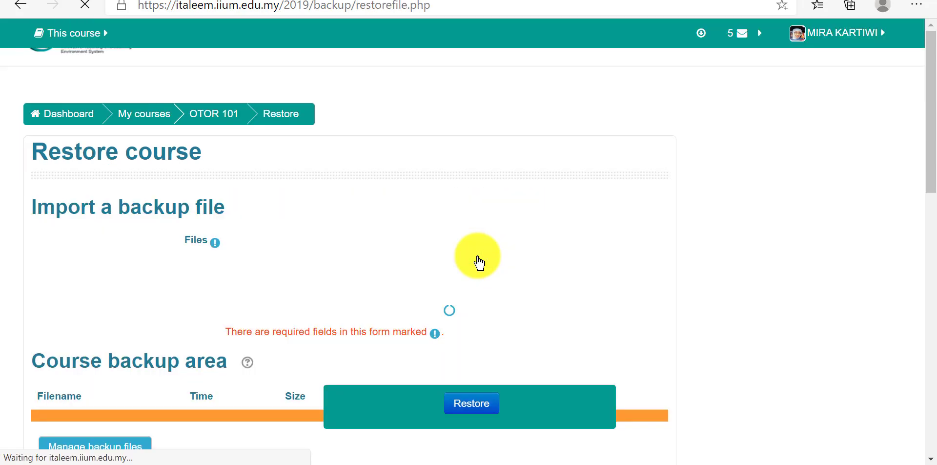
pyautogui.scroll(-8, 478, 262)
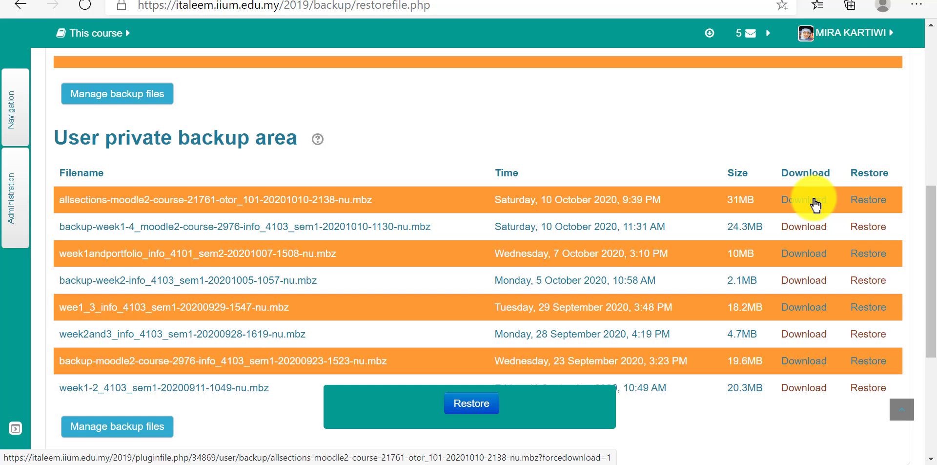
pyautogui.click(811, 204)
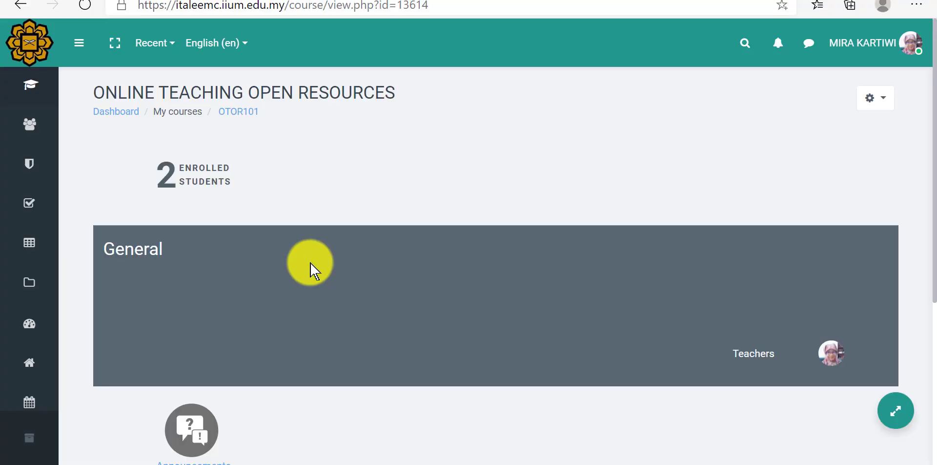
pyautogui.click(885, 95)
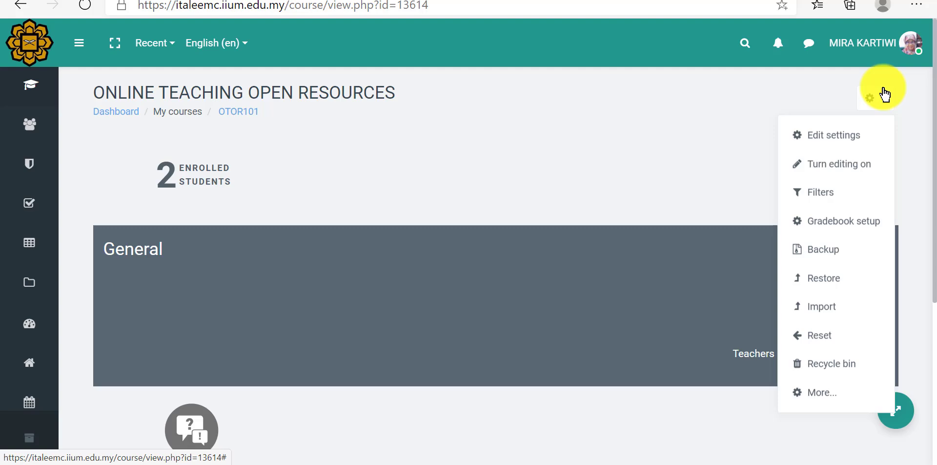
pyautogui.click(832, 283)
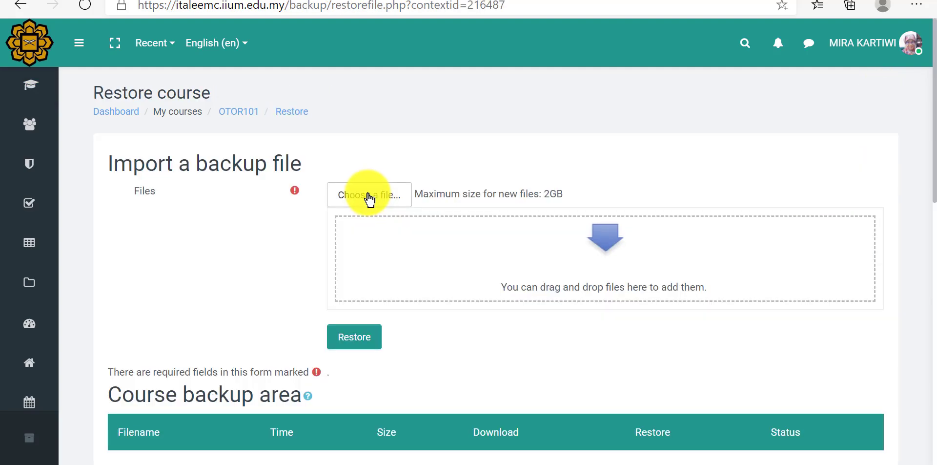
pyautogui.click(369, 197)
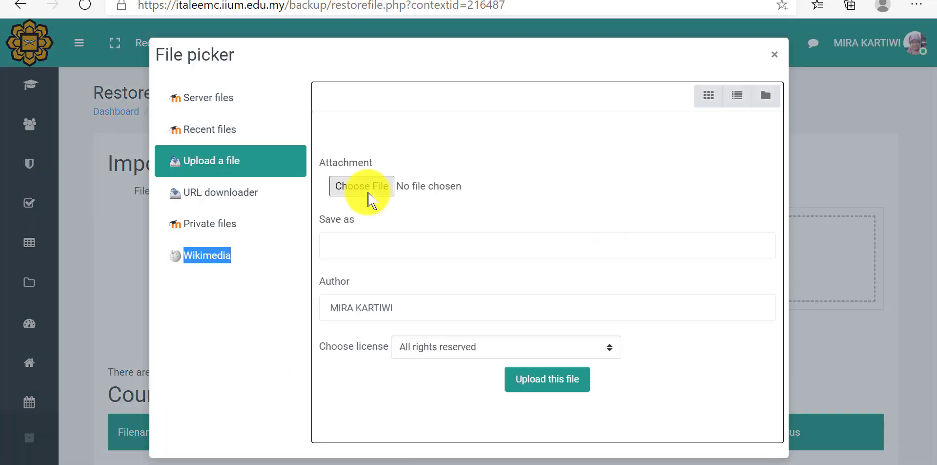
pyautogui.click(368, 193)
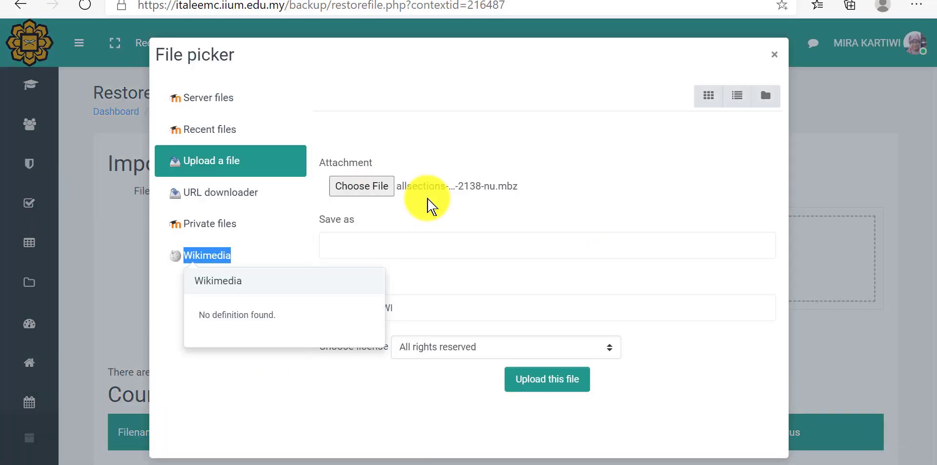
pyautogui.click(428, 198)
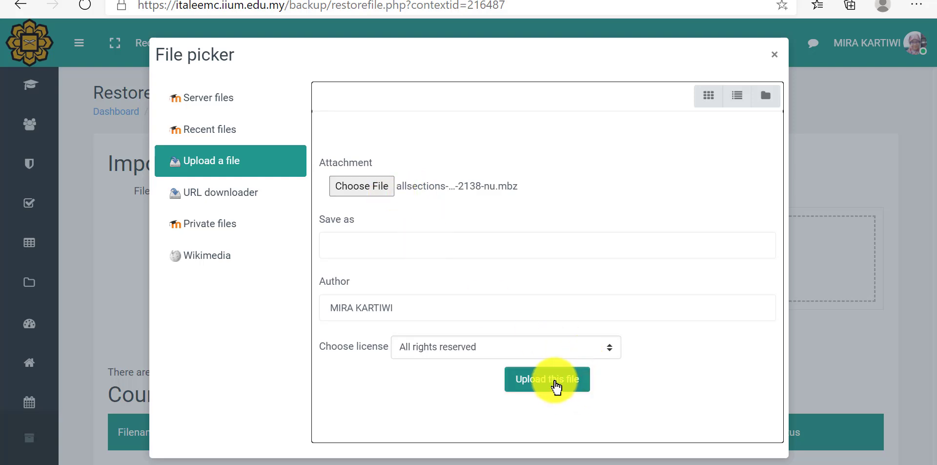
pyautogui.click(558, 389)
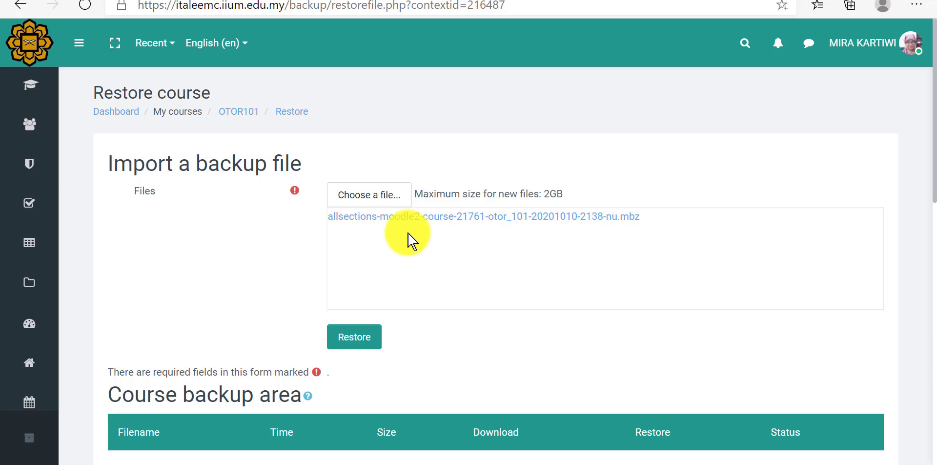
# Step: Start restoring the uploaded backup, confirm its contents, and merge it into this course
pyautogui.click(365, 339)
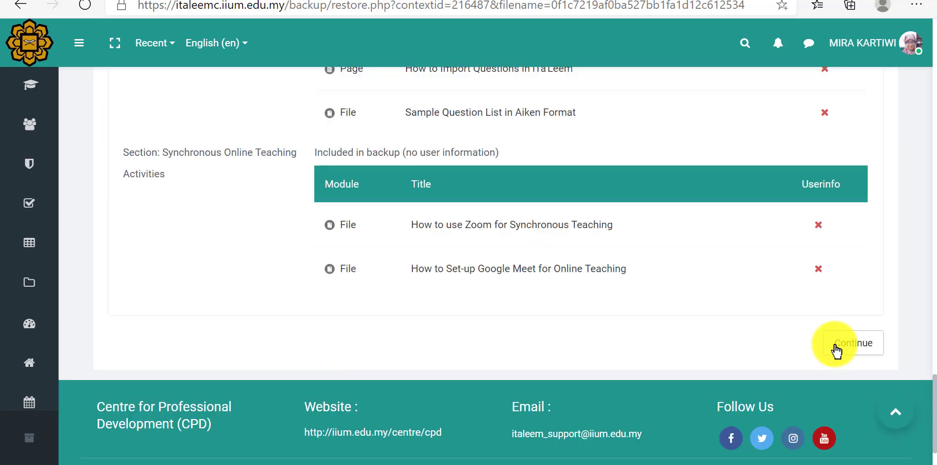
pyautogui.click(836, 350)
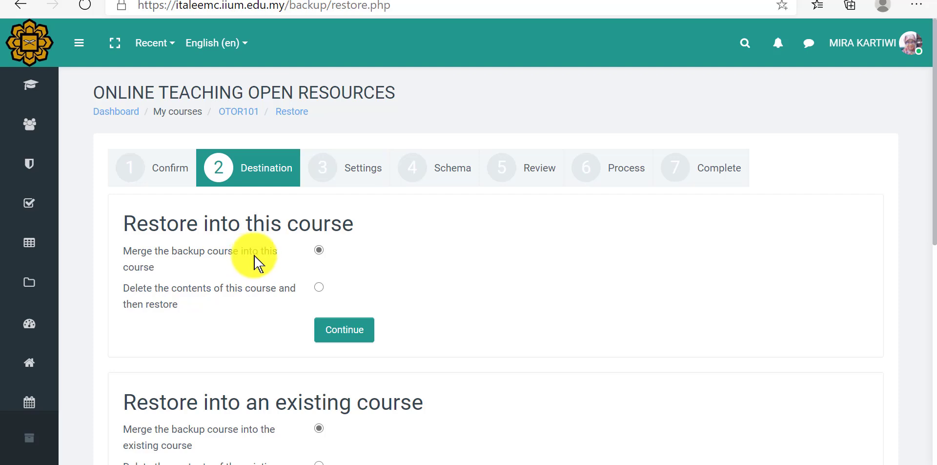
pyautogui.click(334, 332)
# Step: Review the restore settings, leave them at their defaults, and proceed to the Schema stage
pyautogui.scroll(-4, 393, 303)
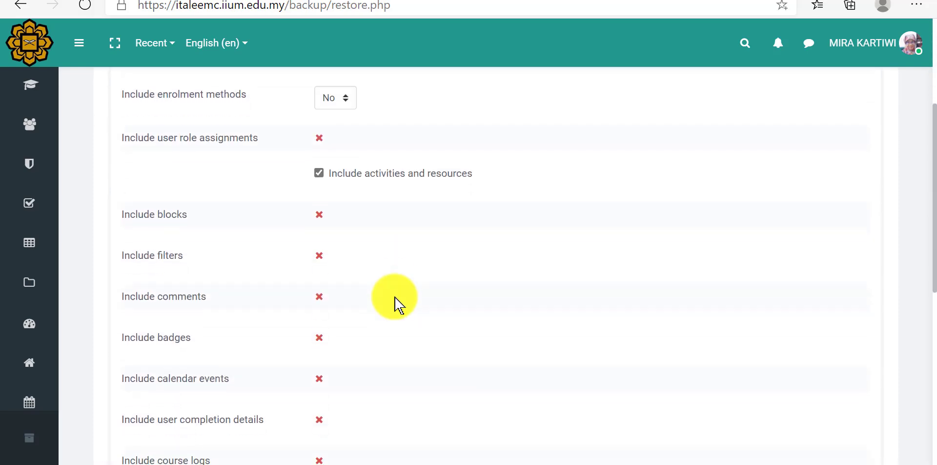
pyautogui.scroll(-4, 395, 303)
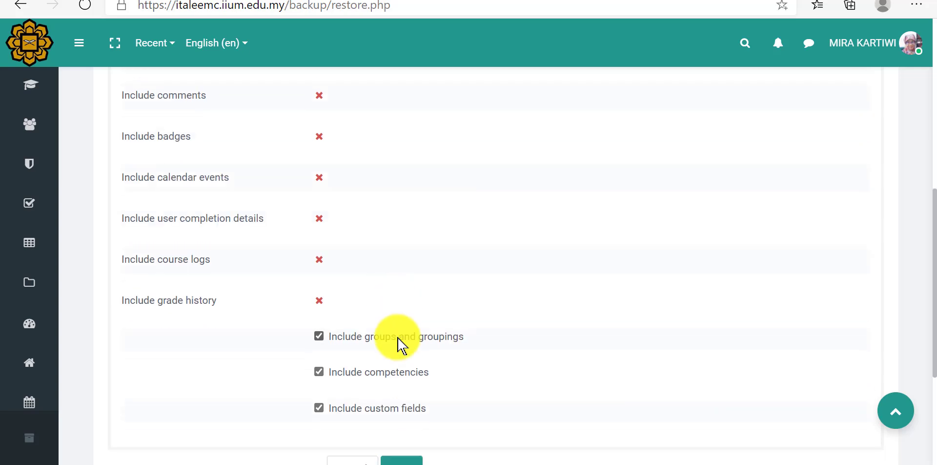
pyautogui.scroll(-2, 398, 344)
pyautogui.click(410, 398)
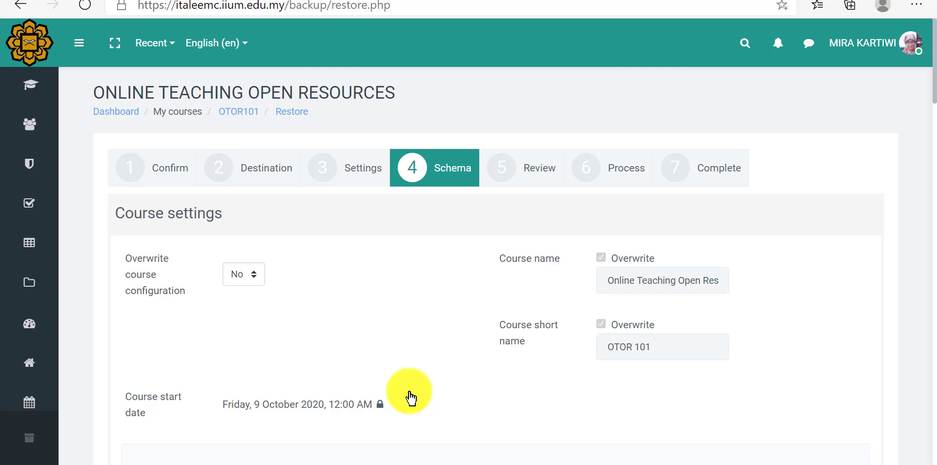
# Step: Keep every section and activity selected in the restore schema, review the restore settings, and perform the restore
pyautogui.scroll(-10, 410, 390)
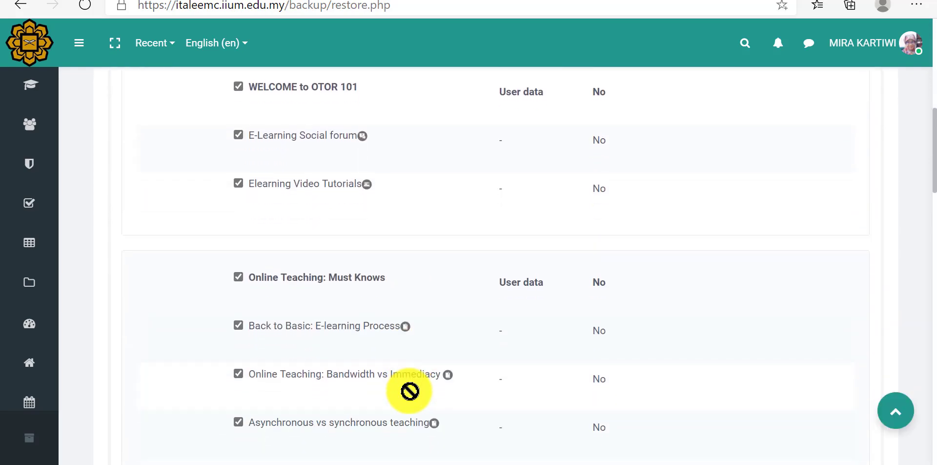
pyautogui.scroll(-9, 410, 391)
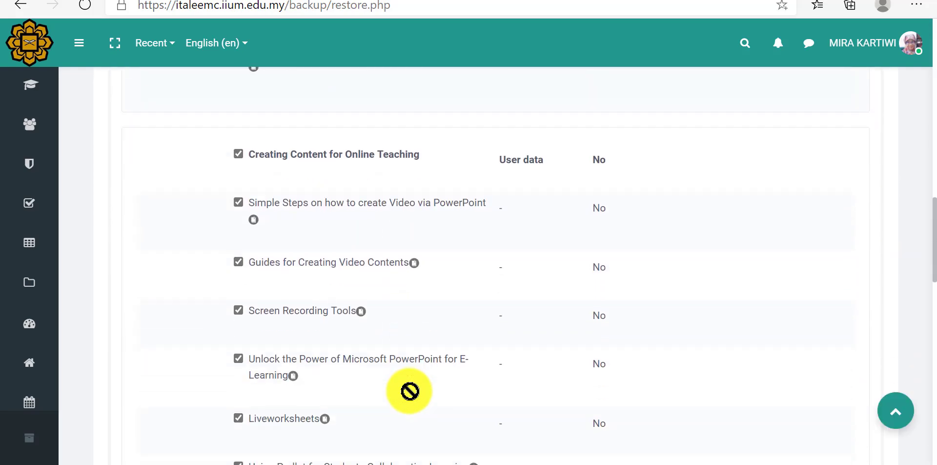
pyautogui.scroll(-15, 409, 391)
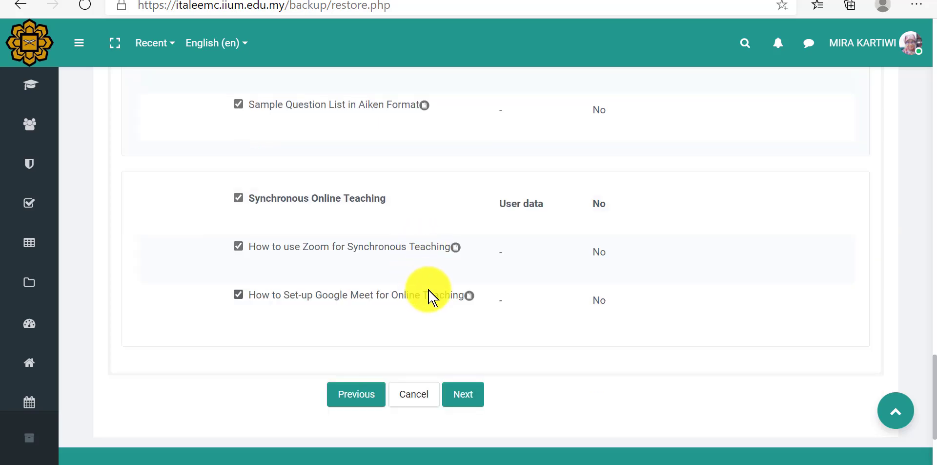
pyautogui.click(470, 390)
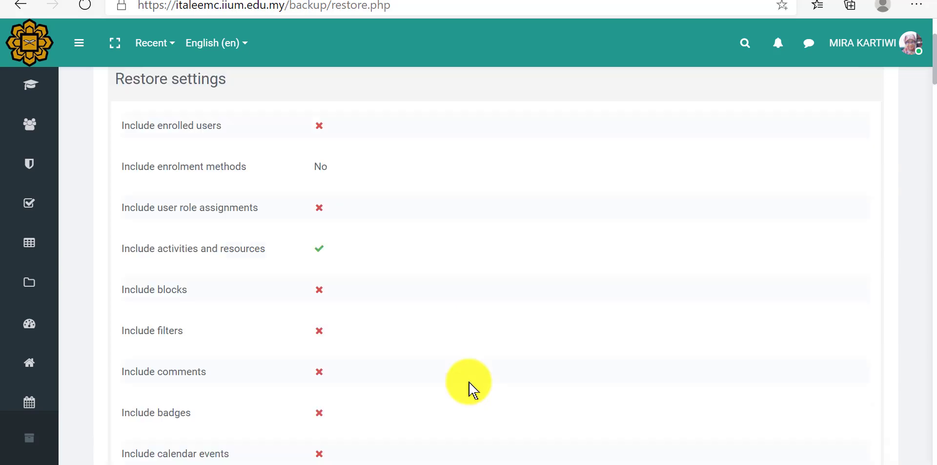
pyautogui.scroll(-20, 446, 249)
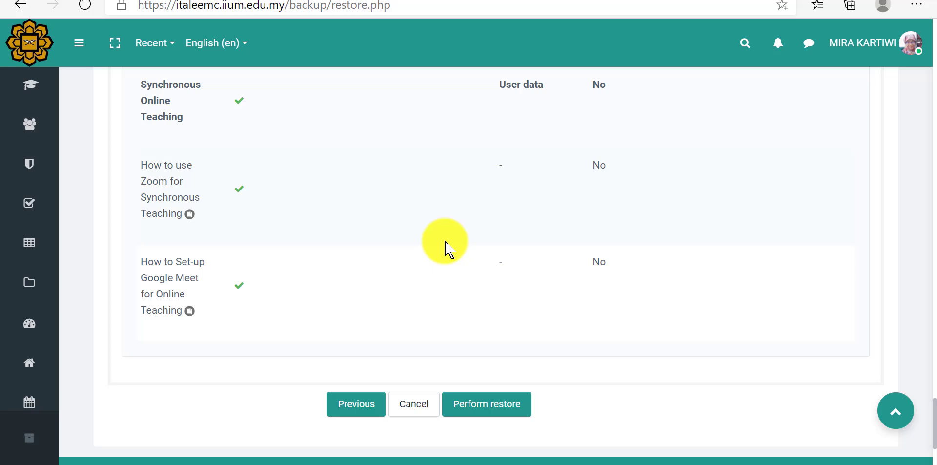
pyautogui.click(484, 414)
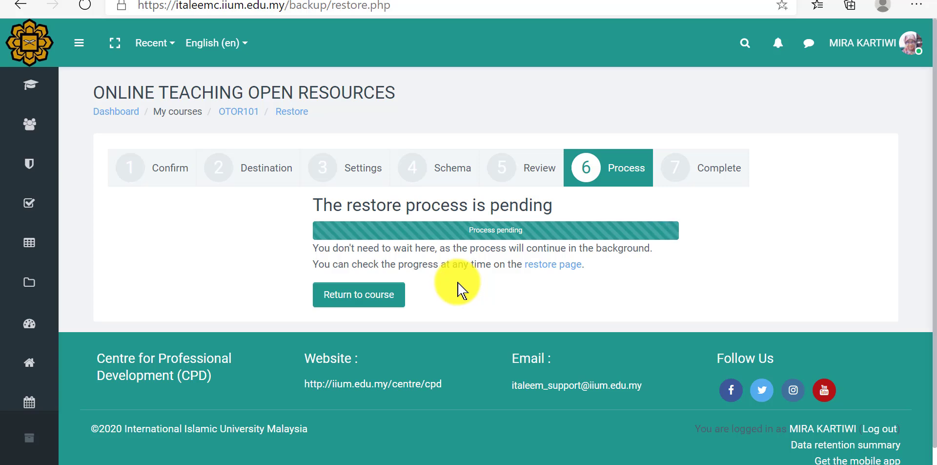
# Step: Check the restore's status on the restore page and look for the restored content on the OTOR101 course page
pyautogui.click(549, 269)
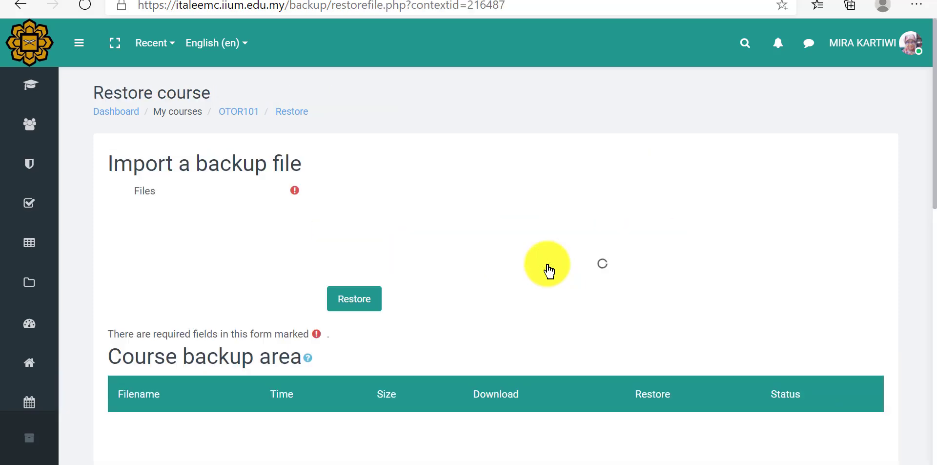
pyautogui.scroll(-10, 549, 269)
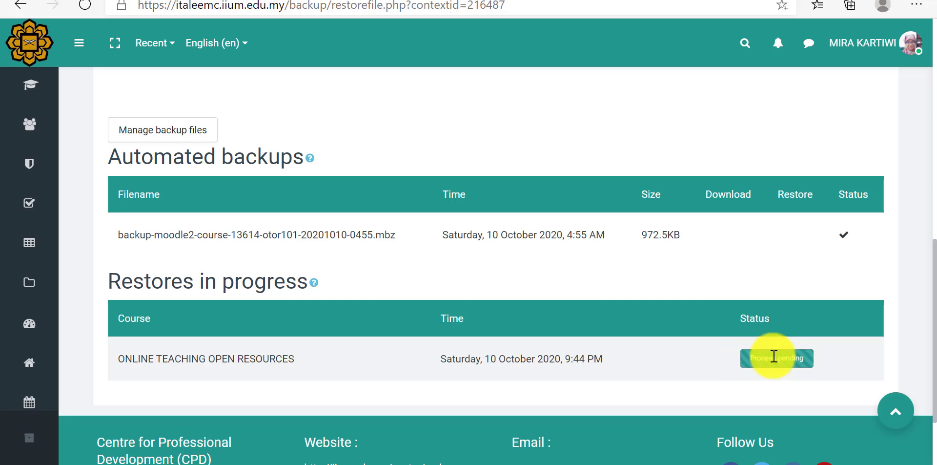
pyautogui.click(28, 93)
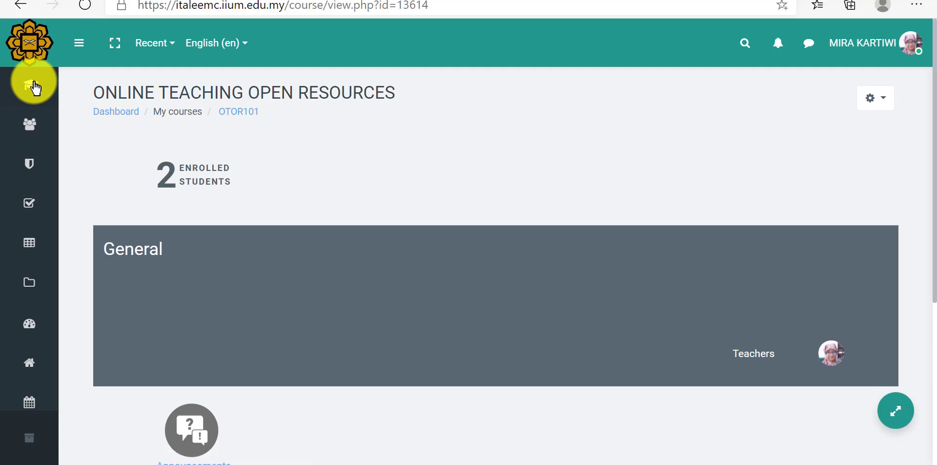
pyautogui.scroll(-1, 273, 251)
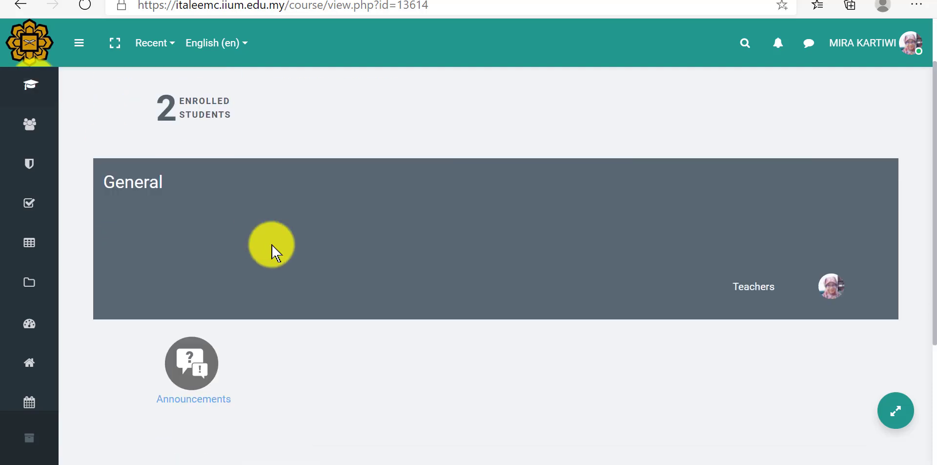
pyautogui.scroll(1, 274, 251)
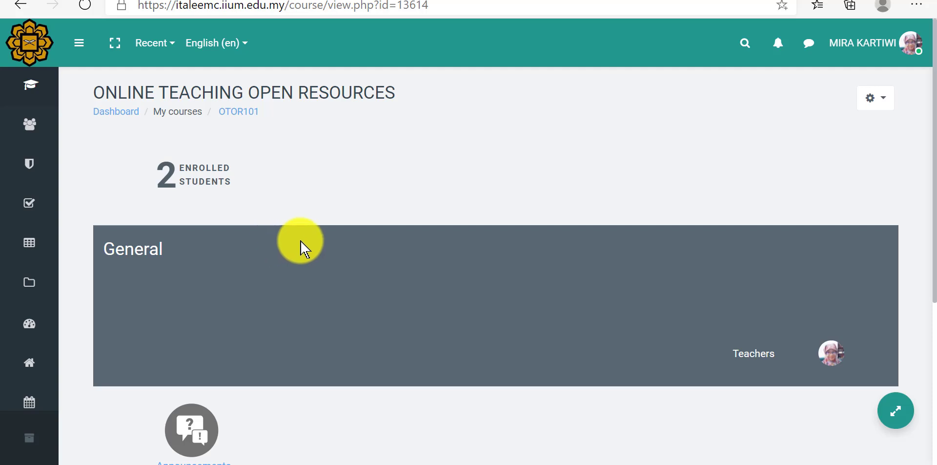
pyautogui.click(877, 100)
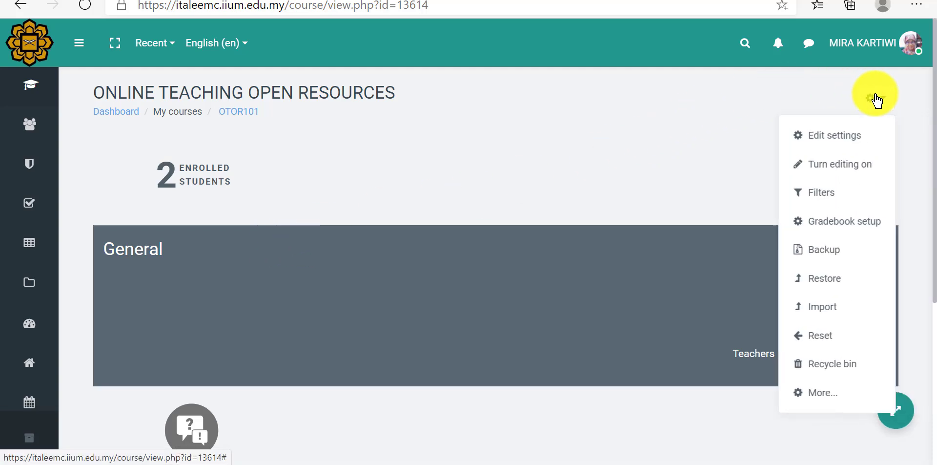
pyautogui.click(828, 278)
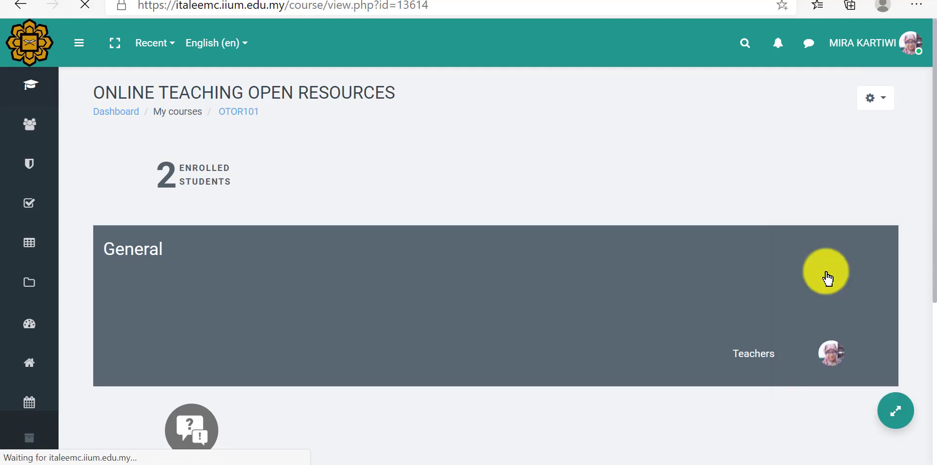
# Step: Examine the restored welcome section, activities and resource files on the OTOR101 course page
pyautogui.scroll(-9, 828, 280)
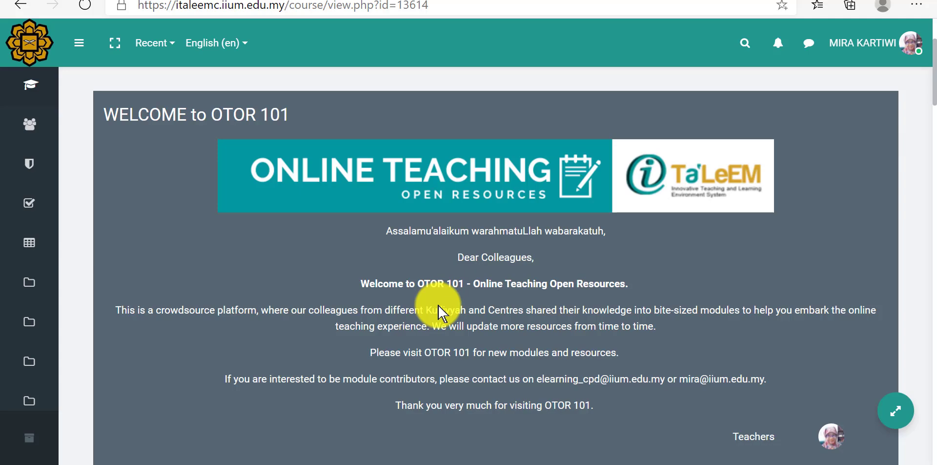
pyautogui.scroll(-3, 437, 312)
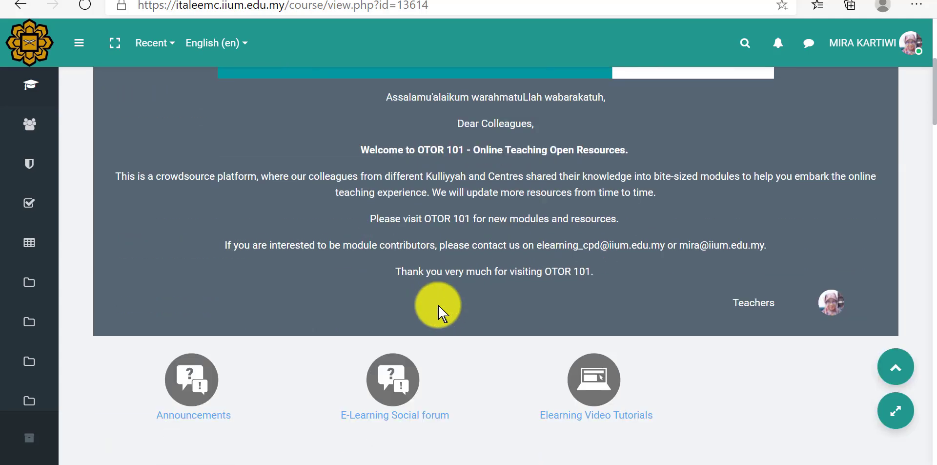
pyautogui.scroll(-8, 438, 312)
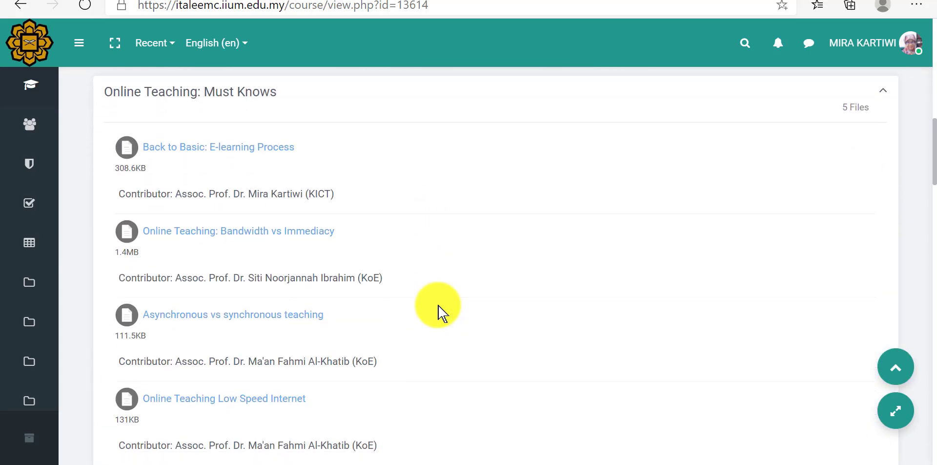
pyautogui.scroll(-10, 438, 312)
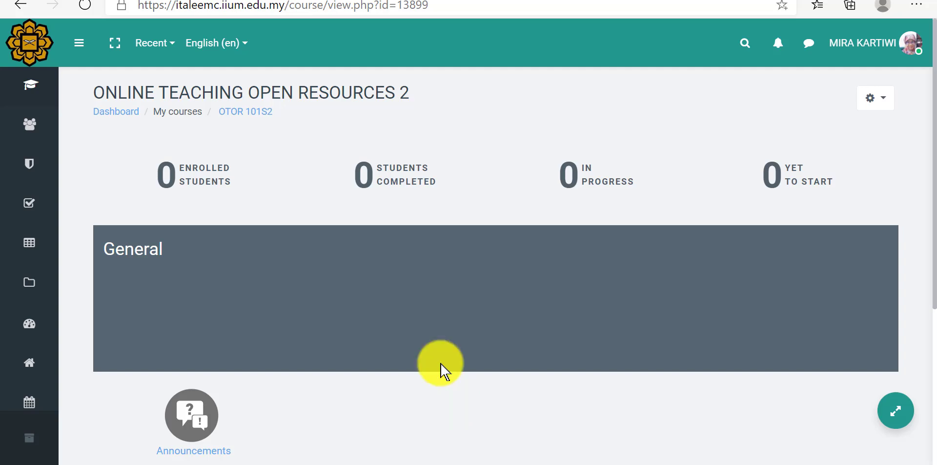
# Step: Start an import into the OTOR 101S2 course and choose OTOR101 as the course to import data from
pyautogui.click(890, 100)
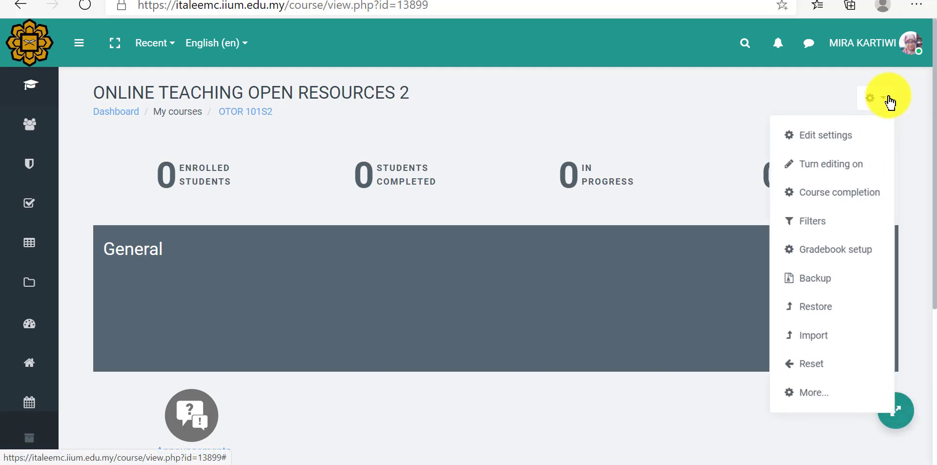
pyautogui.click(830, 337)
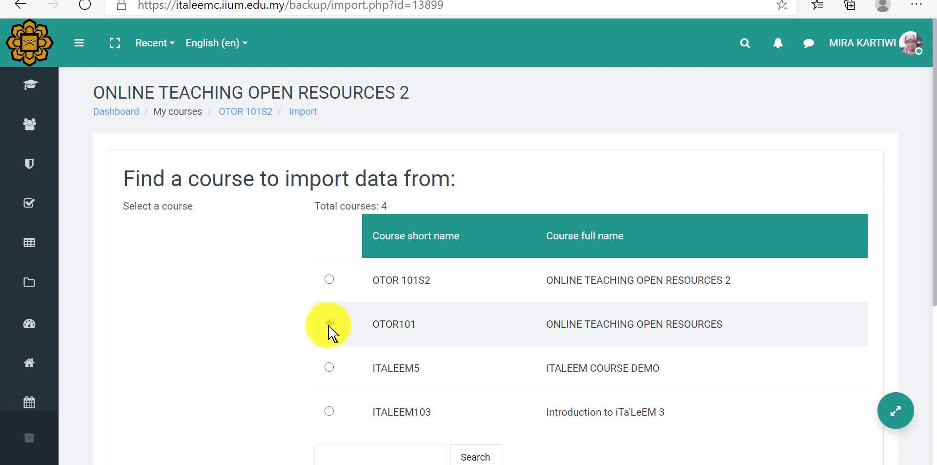
pyautogui.scroll(-5, 332, 327)
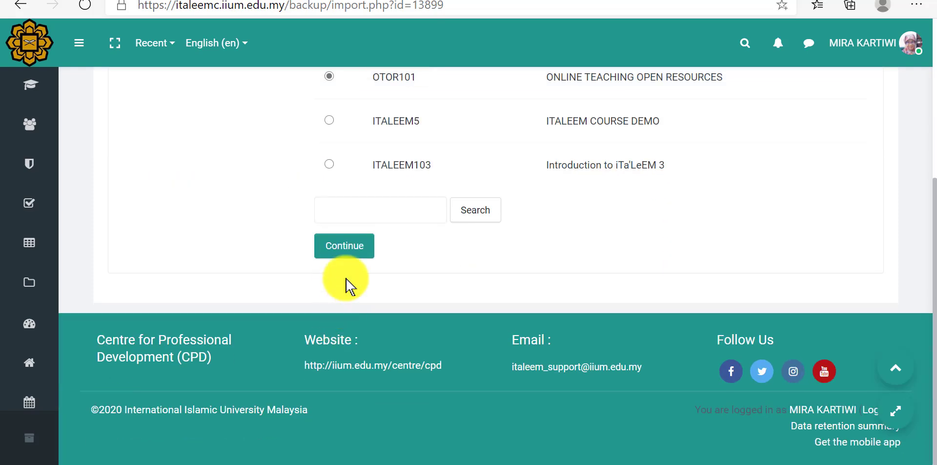
pyautogui.click(349, 253)
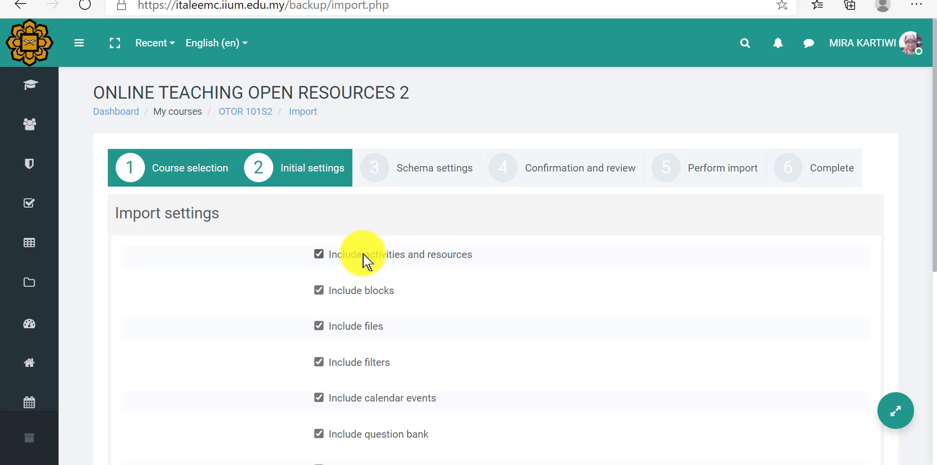
# Step: Exclude filters from the import settings, leave the other items included, and proceed to the Schema settings stage
pyautogui.click(318, 255)
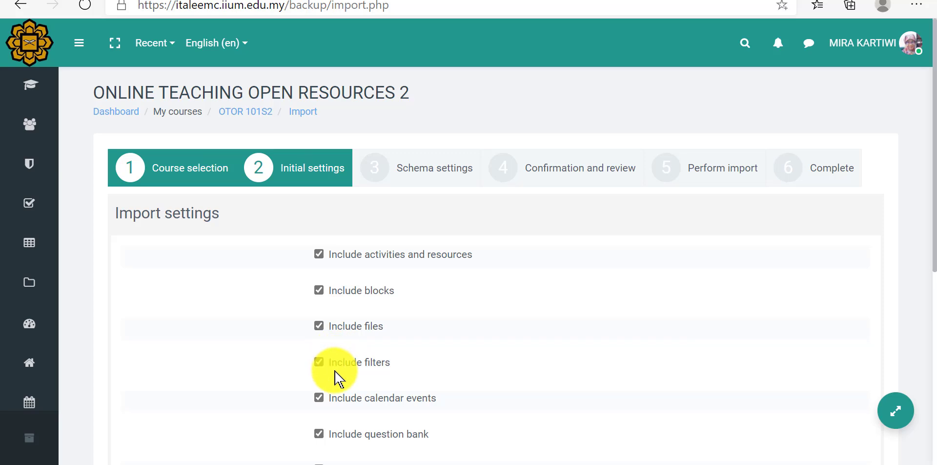
pyautogui.scroll(-1, 337, 379)
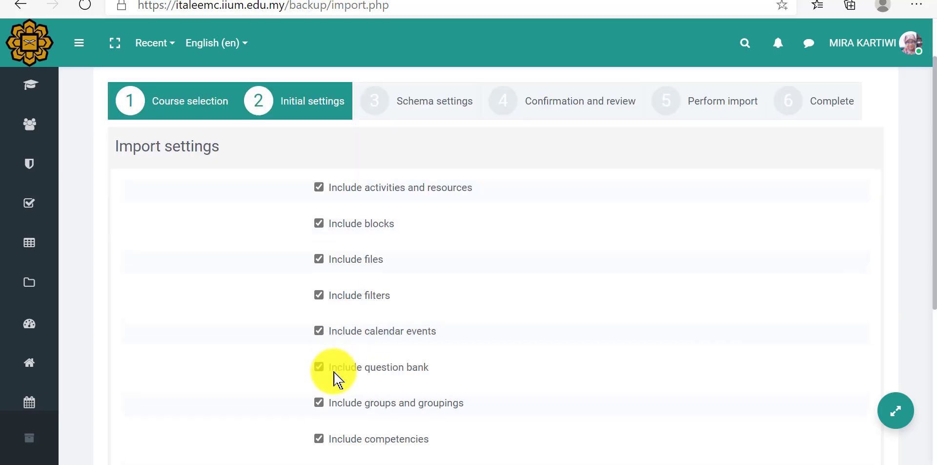
pyautogui.click(318, 295)
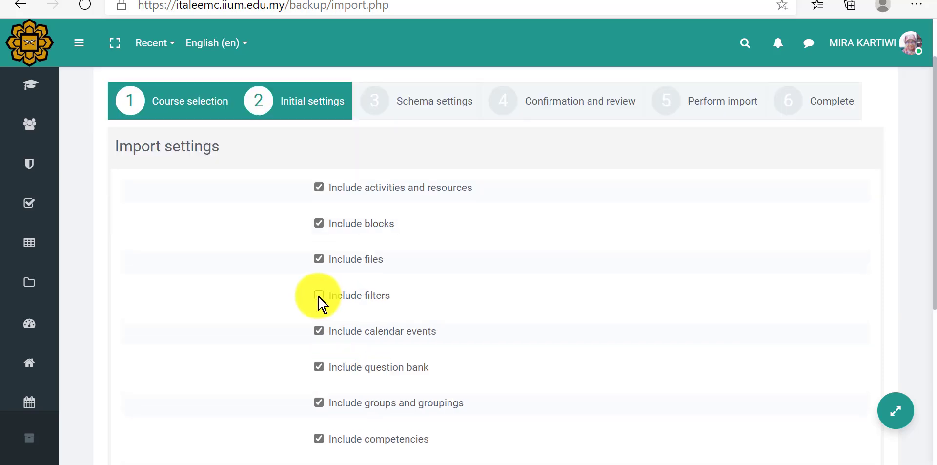
pyautogui.scroll(-4, 317, 439)
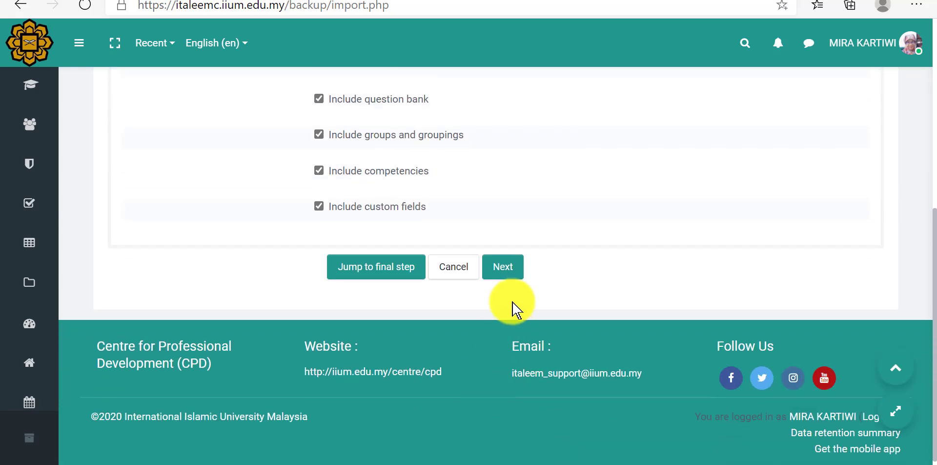
pyautogui.click(515, 272)
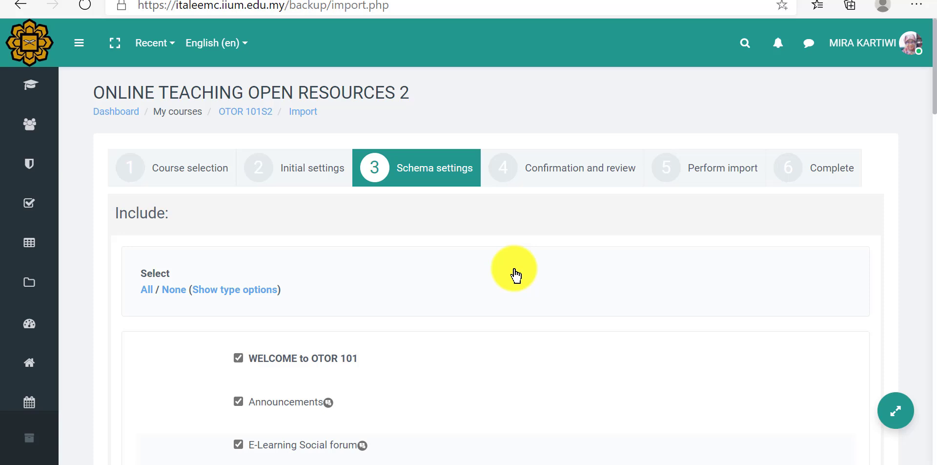
# Step: Review the sections and activities offered for import, keep all of them selected, and proceed to Confirmation and review
pyautogui.scroll(-6, 515, 276)
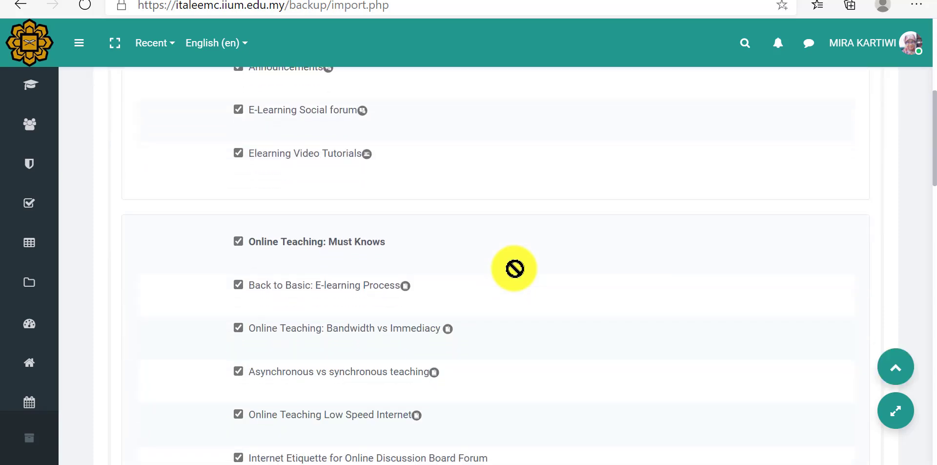
pyautogui.scroll(-8, 514, 268)
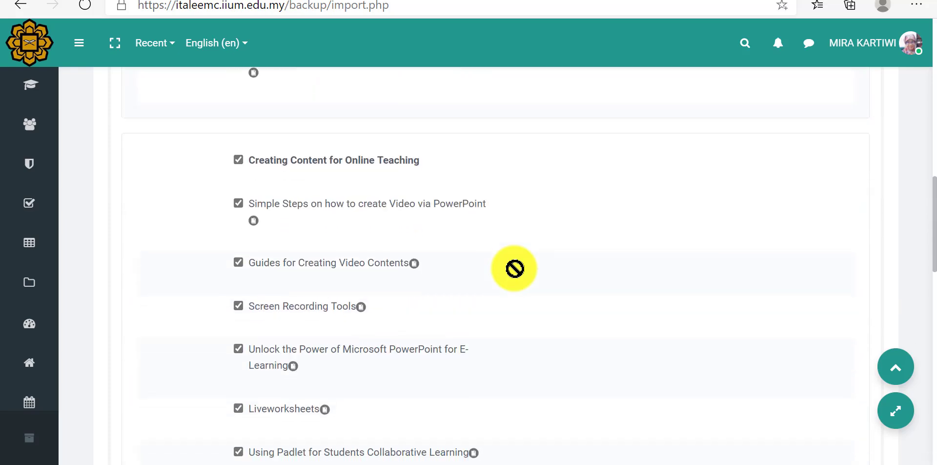
pyautogui.scroll(-3, 514, 268)
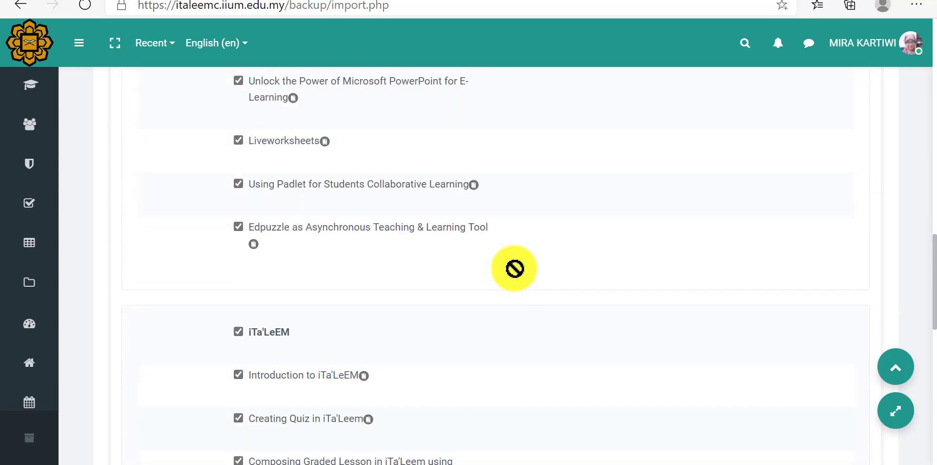
pyautogui.scroll(-11, 515, 269)
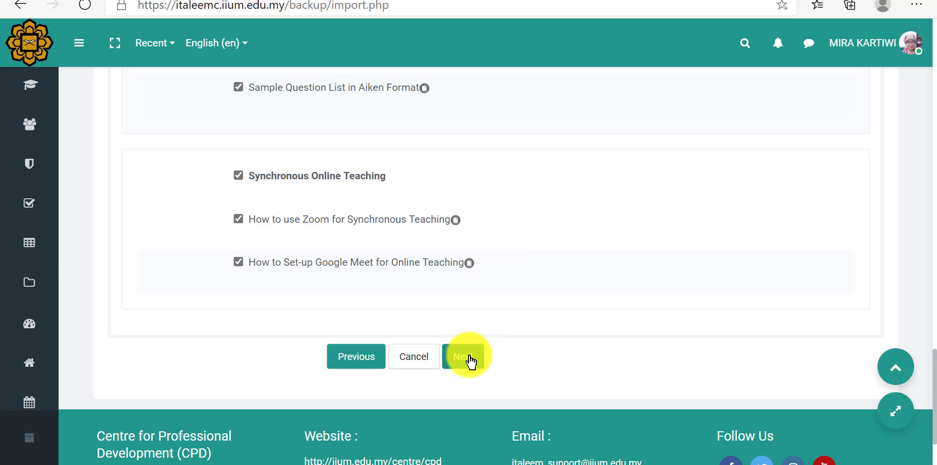
pyautogui.click(470, 359)
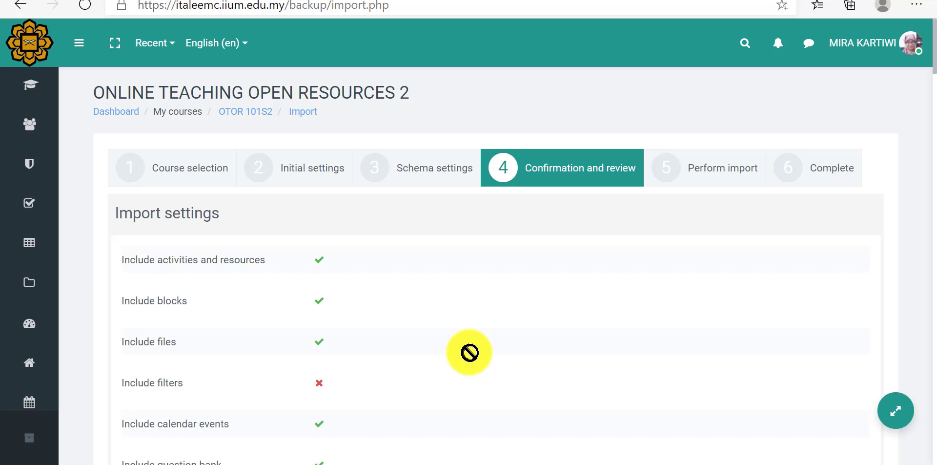
# Step: Review the import summary, perform the import, and return to the ONLINE TEACHING OPEN RESOURCES 2 course page
pyautogui.scroll(-5, 470, 353)
pyautogui.scroll(-6, 470, 352)
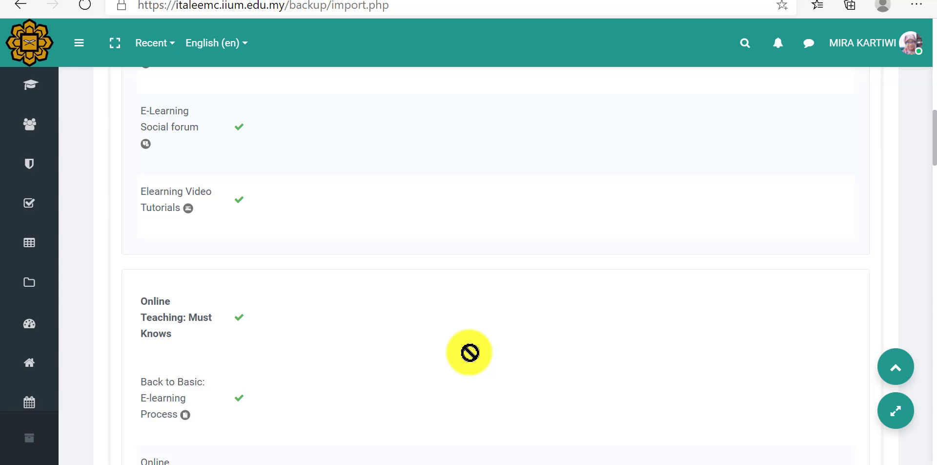
pyautogui.scroll(-15, 470, 351)
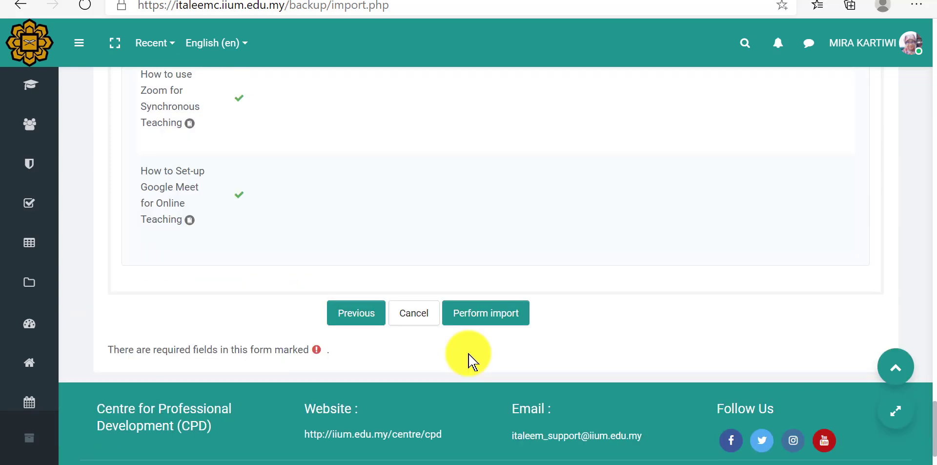
pyautogui.click(467, 319)
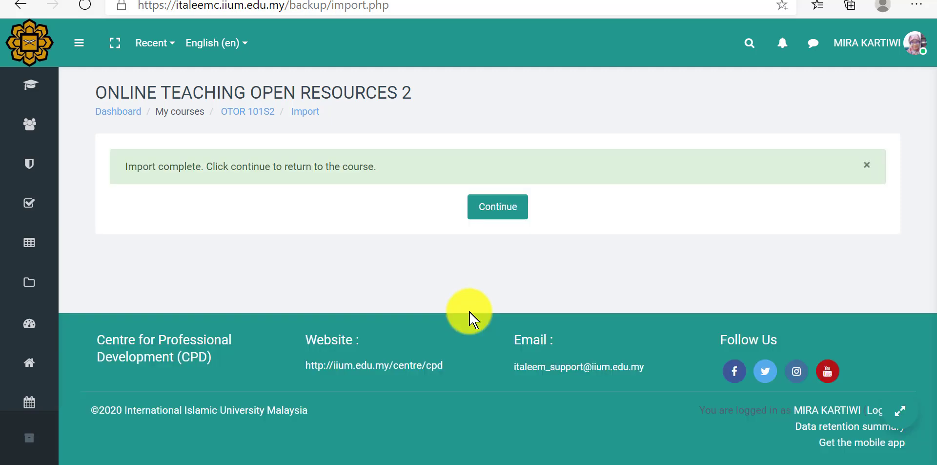
pyautogui.click(484, 209)
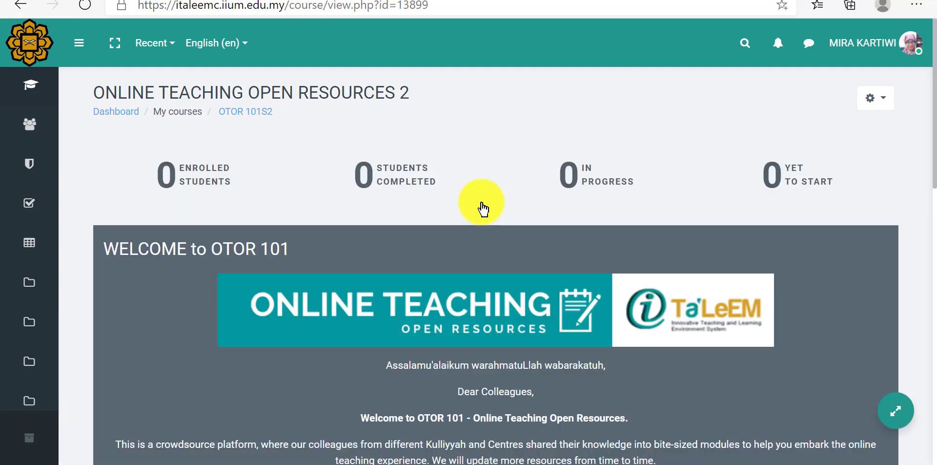
# Step: Check the imported activities and sections on the ONLINE TEACHING OPEN RESOURCES 2 course page, including Creating Content for Online Teaching
pyautogui.scroll(-10, 483, 209)
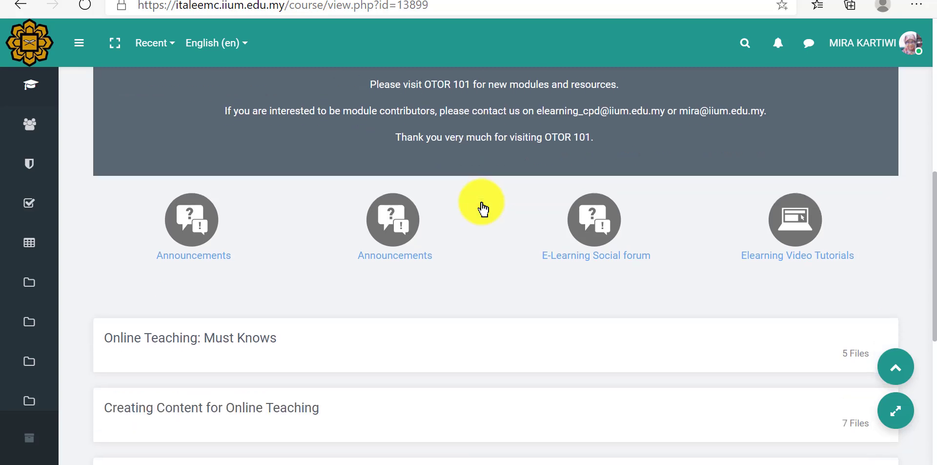
pyautogui.scroll(-3, 483, 209)
pyautogui.scroll(-2, 483, 209)
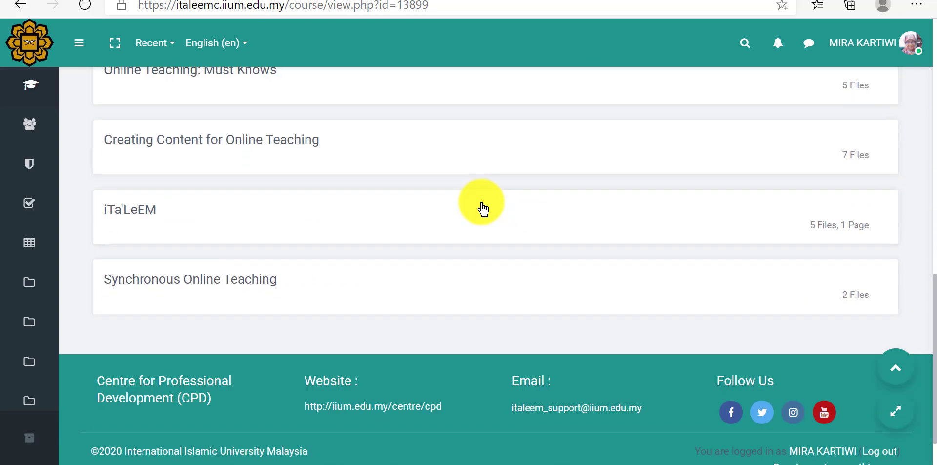
pyautogui.click(314, 146)
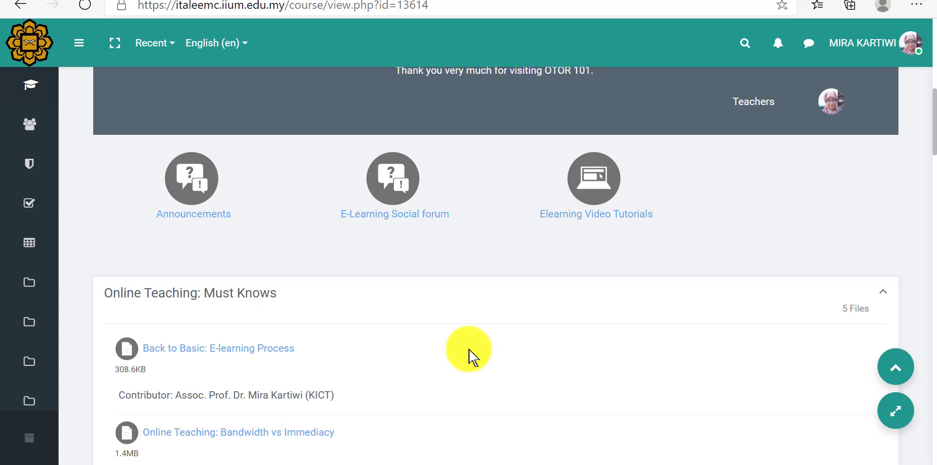
# Step: Examine how the sections and their files are laid out on the OTOR101 course page
pyautogui.scroll(-6, 471, 356)
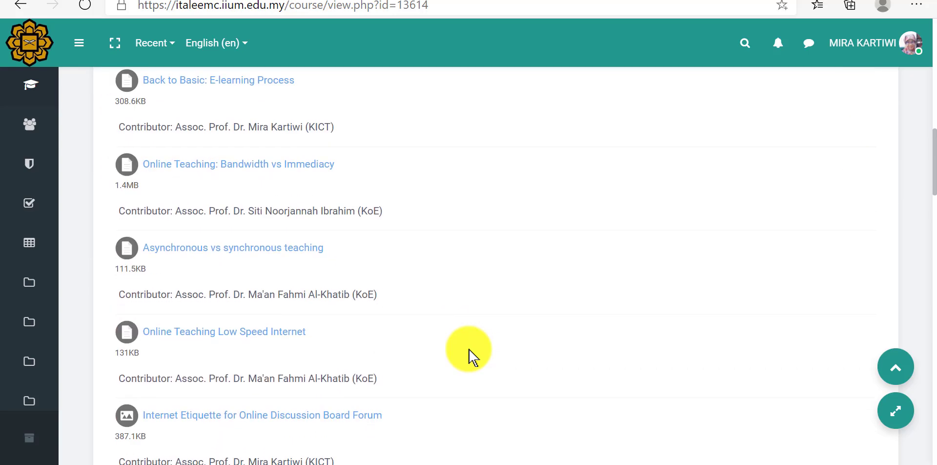
pyautogui.scroll(-8, 471, 356)
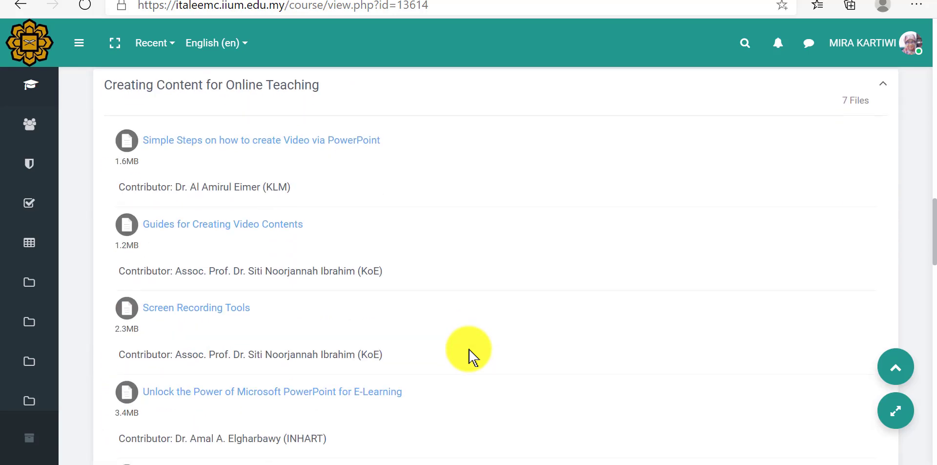
pyautogui.scroll(-3, 468, 350)
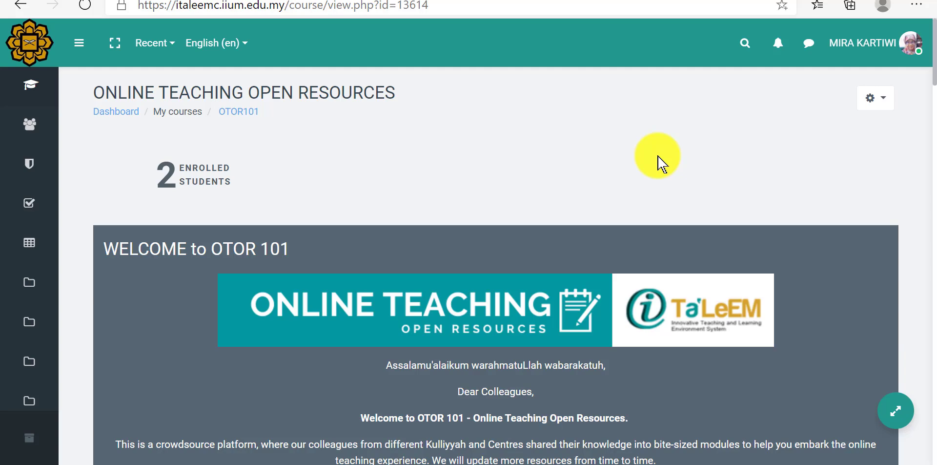
# Step: Edit the OTOR101 course settings and set the course layout in the course format to Show one section per page
pyautogui.click(874, 100)
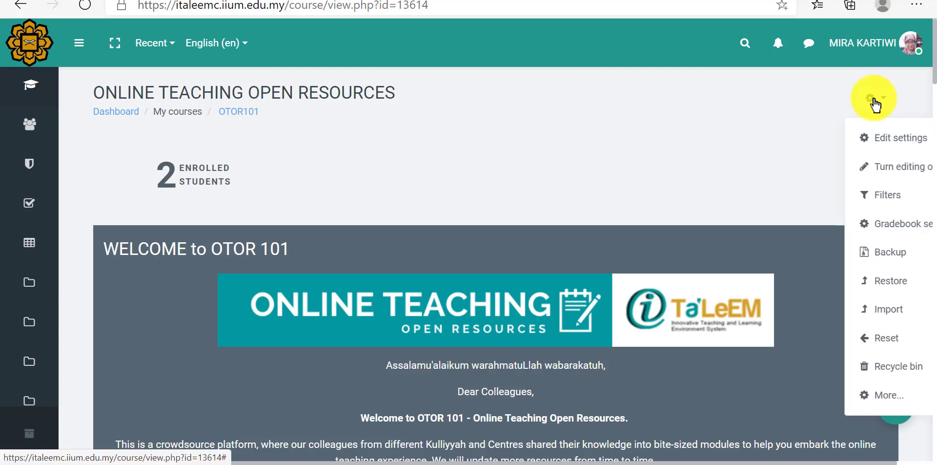
pyautogui.click(852, 137)
pyautogui.scroll(-10, 508, 366)
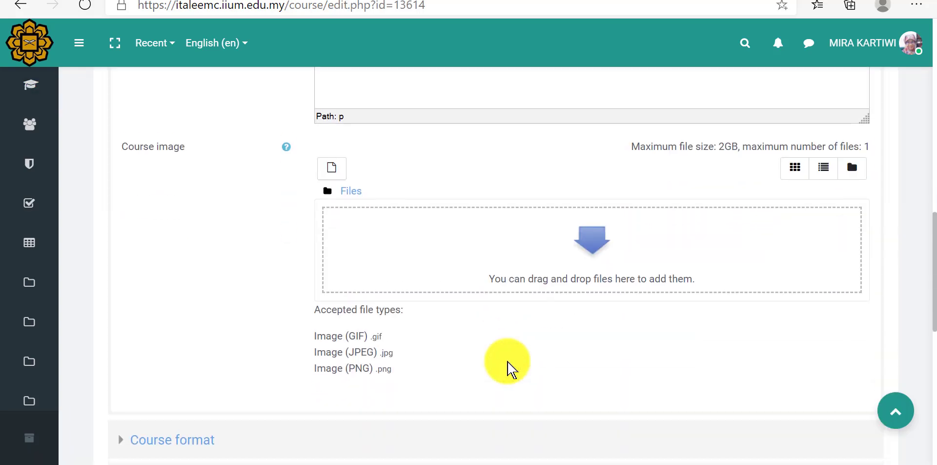
pyautogui.scroll(-1, 507, 370)
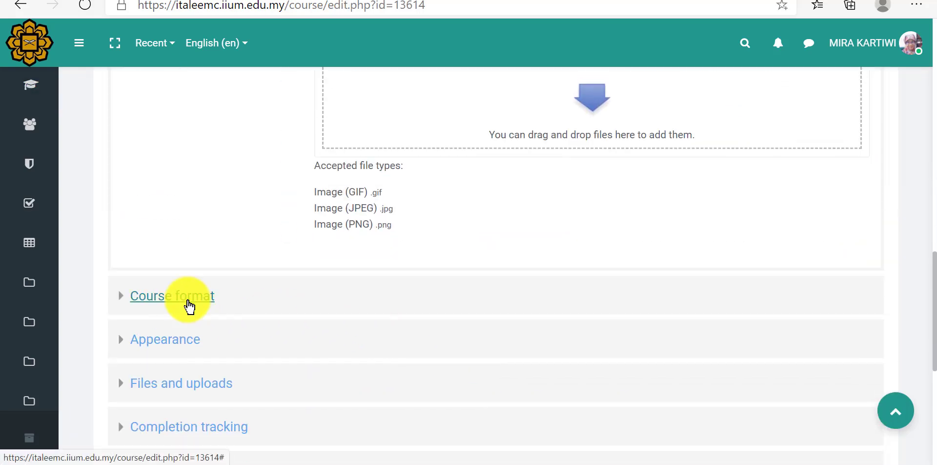
pyautogui.click(189, 304)
pyautogui.scroll(-2, 186, 305)
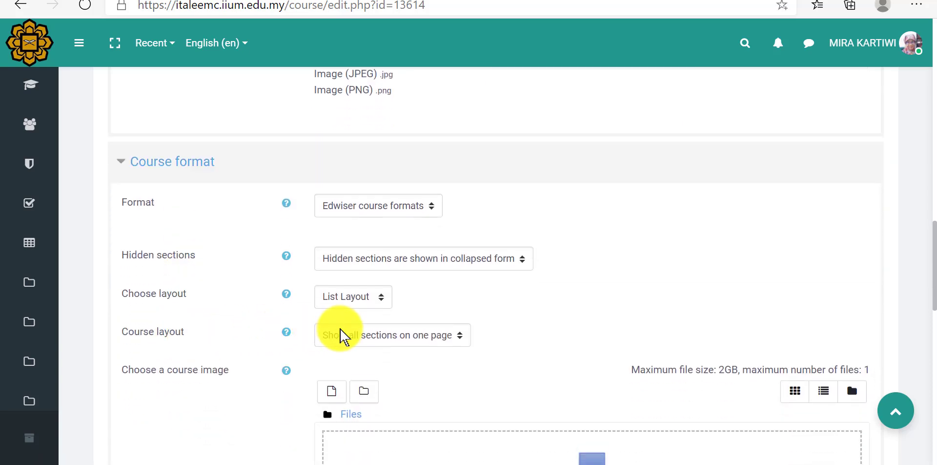
pyautogui.click(343, 335)
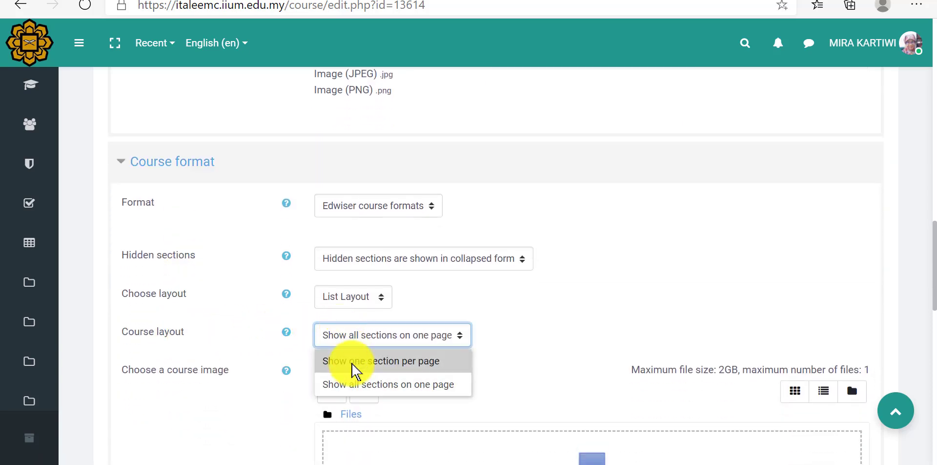
pyautogui.click(355, 362)
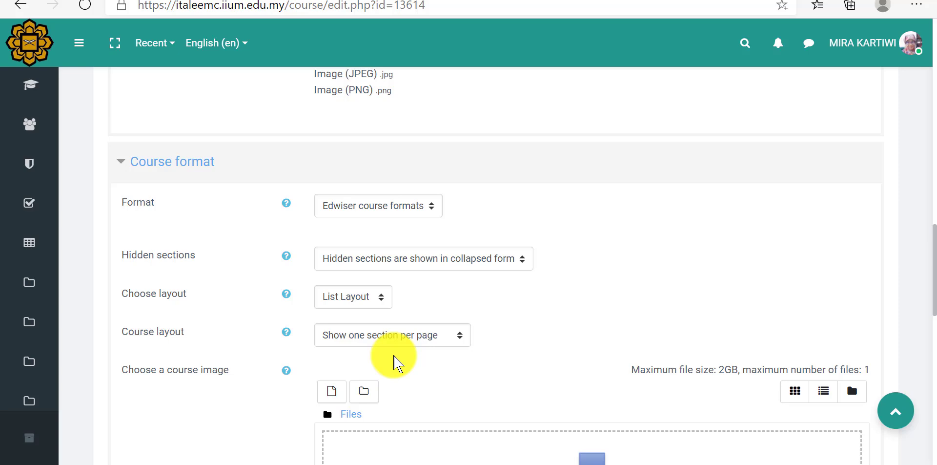
# Step: Set Enable completion tracking to Yes for OTOR101, then save the settings and display the course
pyautogui.scroll(-10, 397, 364)
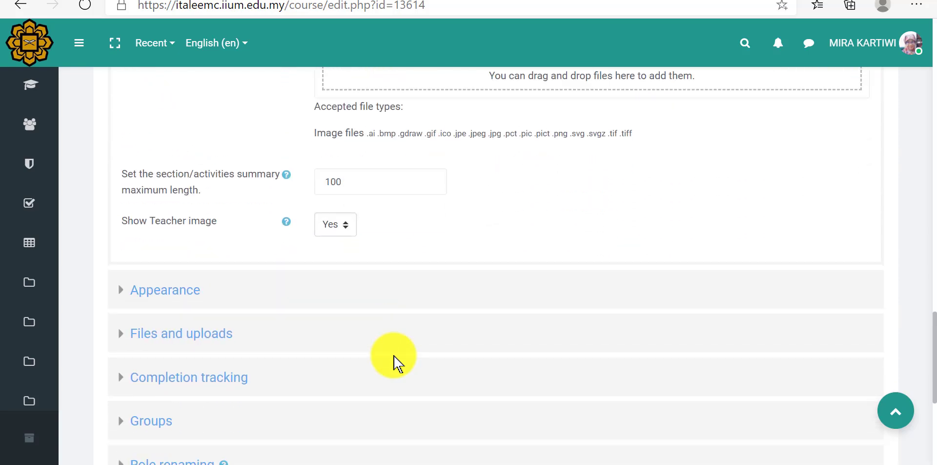
pyautogui.click(203, 341)
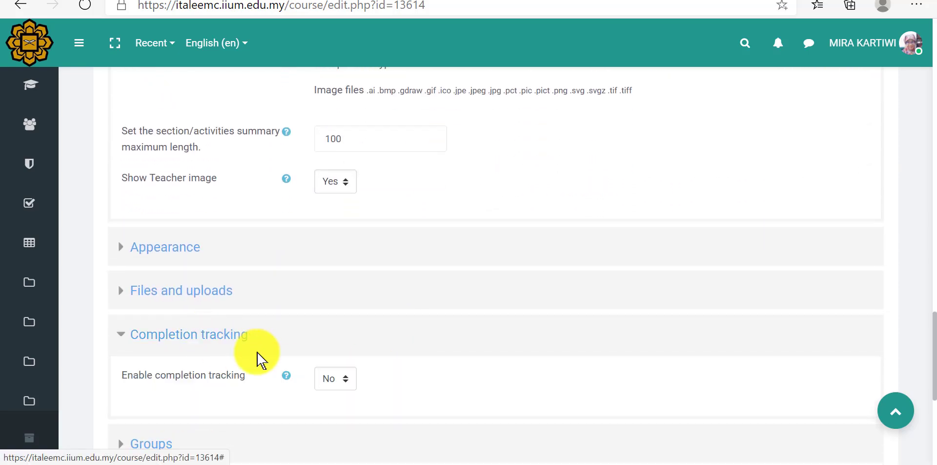
pyautogui.click(324, 384)
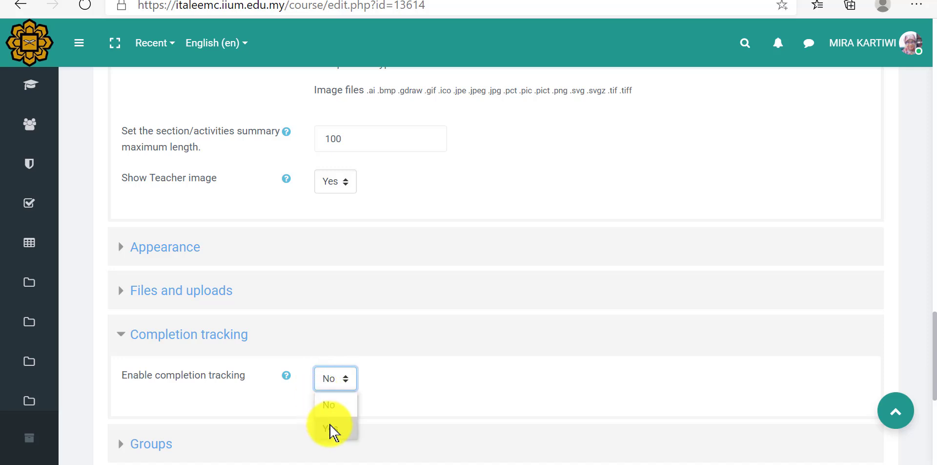
pyautogui.click(329, 428)
pyautogui.scroll(-4, 486, 395)
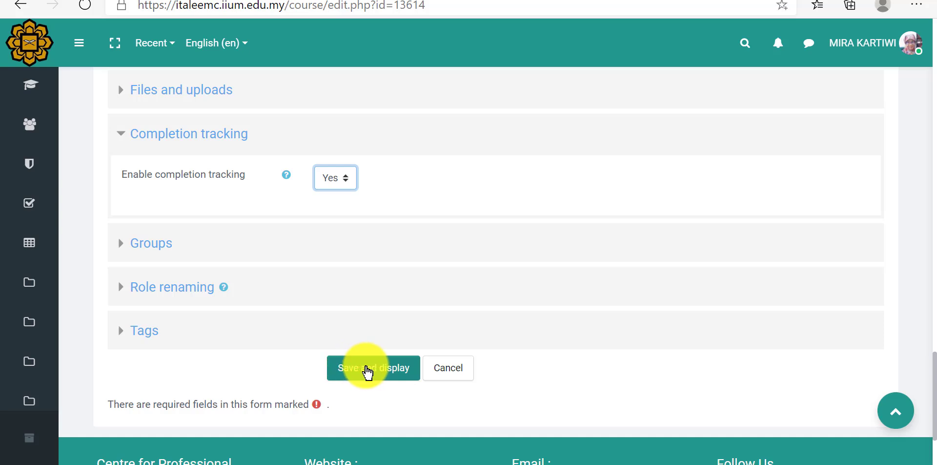
pyautogui.click(367, 372)
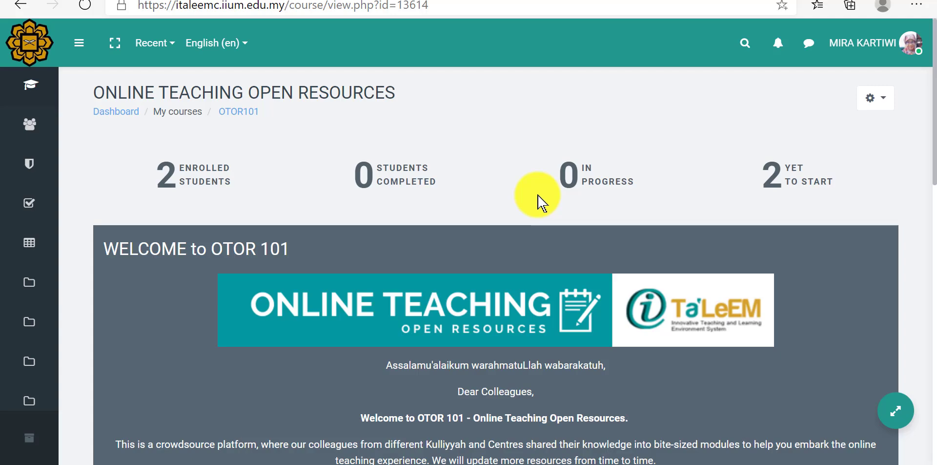
# Step: Open the Online Teaching: Must Knows section on its own page and review its resources
pyautogui.scroll(-10, 539, 200)
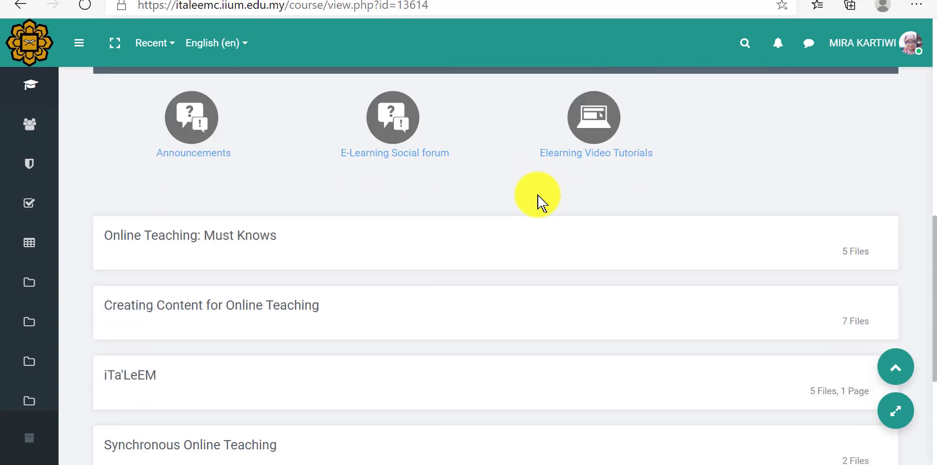
pyautogui.scroll(-2, 539, 200)
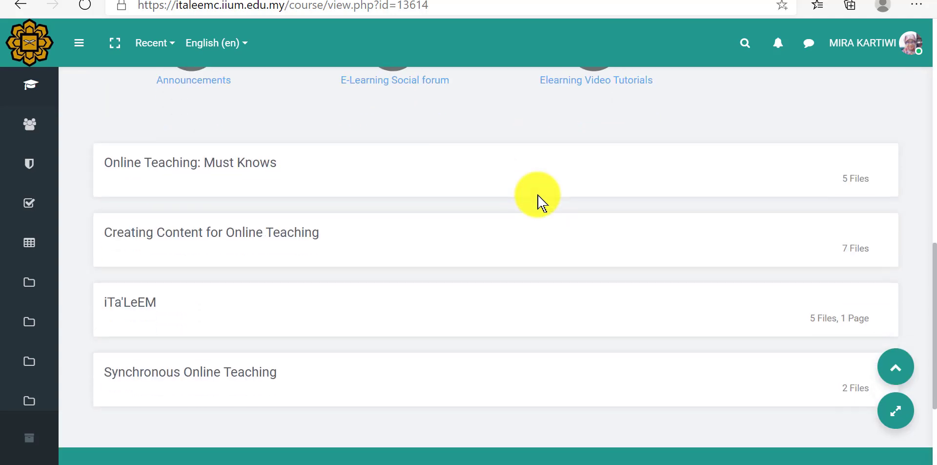
pyautogui.click(200, 167)
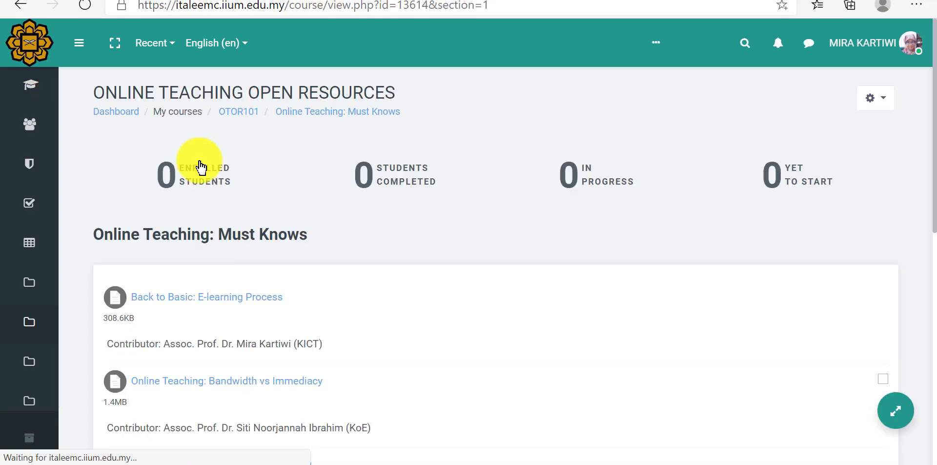
pyautogui.scroll(-2, 257, 258)
pyautogui.scroll(-4, 257, 259)
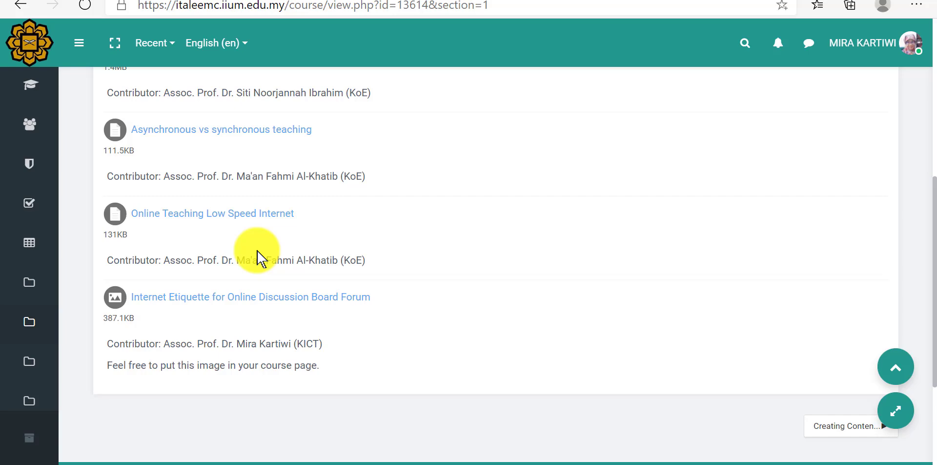
pyautogui.scroll(4, 257, 259)
pyautogui.scroll(-5, 257, 259)
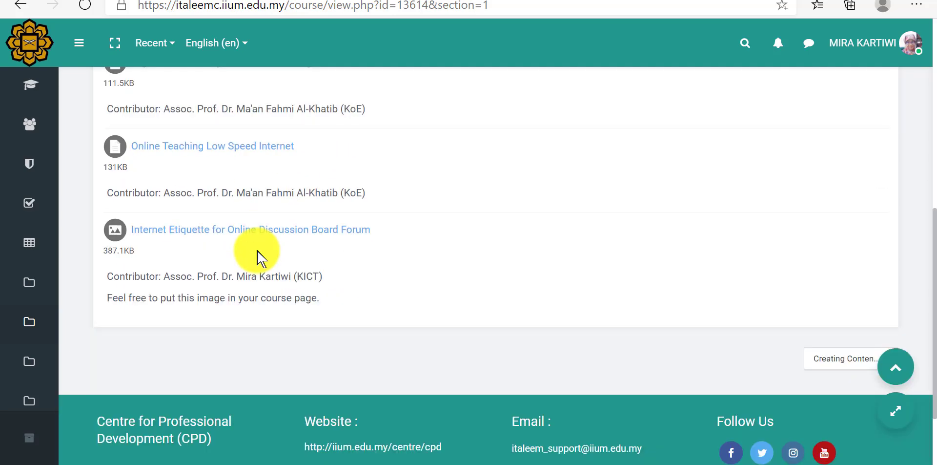
# Step: Go to the Creating Content for Online Teaching section and enable focus mode to view its resources
pyautogui.click(839, 366)
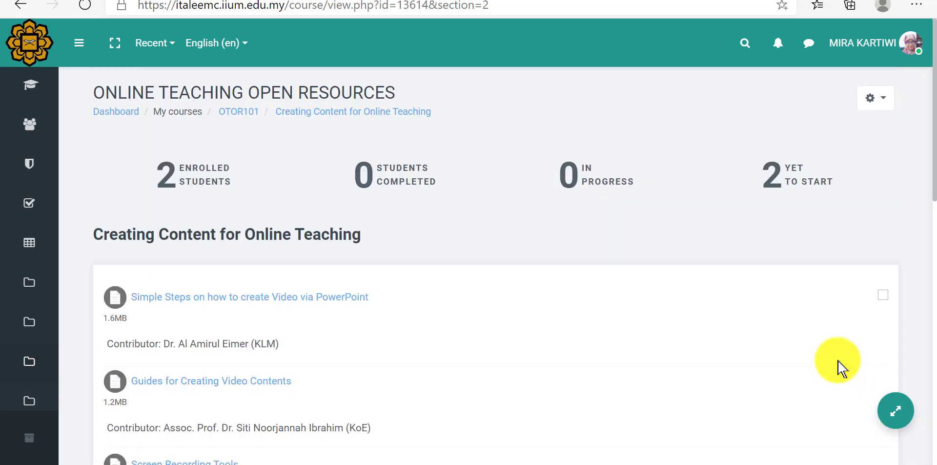
pyautogui.click(889, 412)
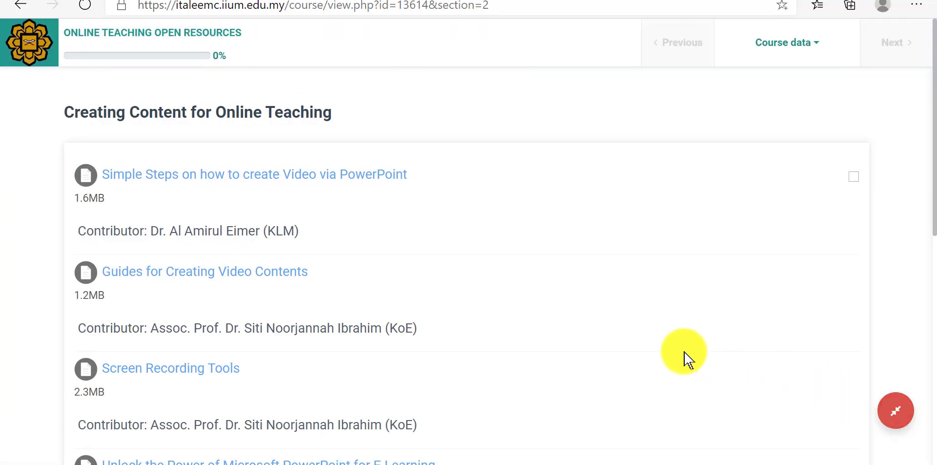
pyautogui.scroll(-8, 688, 360)
pyautogui.scroll(-2, 686, 360)
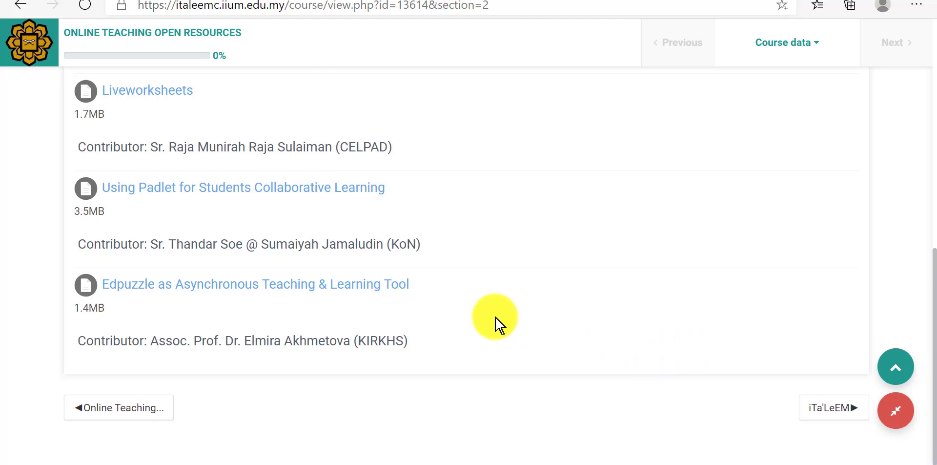
# Step: Continue to the iTa'LeEM section in focus mode and review its resources
pyautogui.click(818, 412)
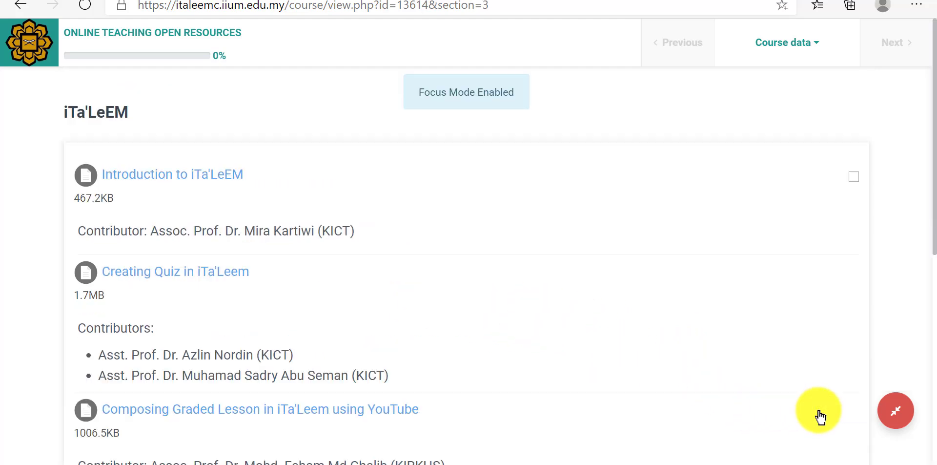
pyautogui.scroll(-6, 724, 383)
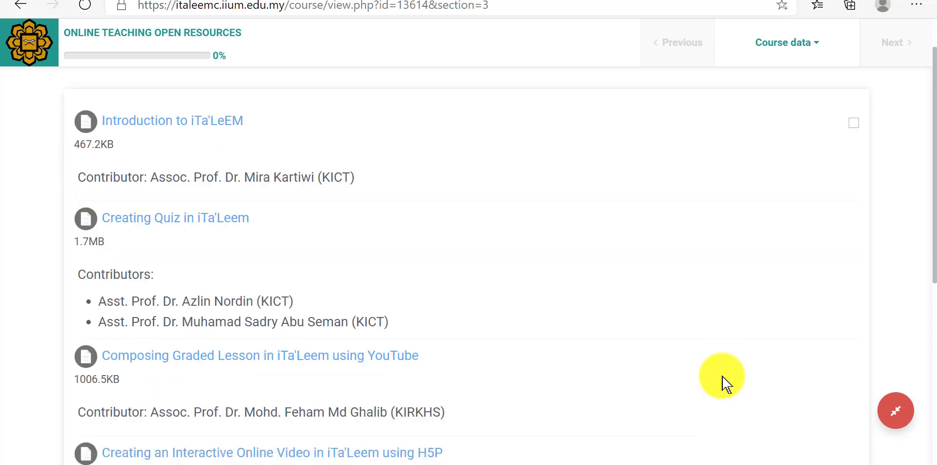
pyautogui.scroll(-2, 723, 383)
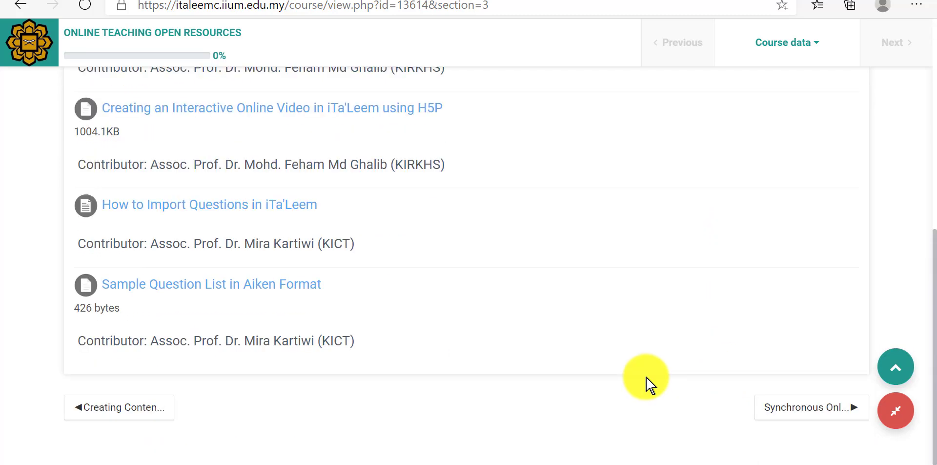